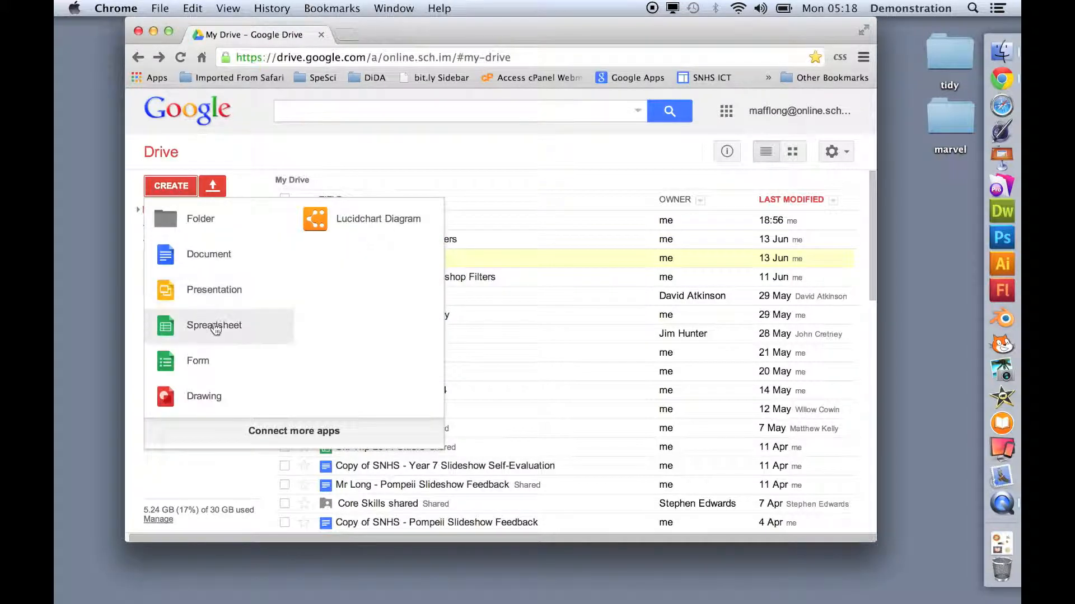
Create a new spreadsheet in Drive and rename it "a name".
left_click(212, 327)
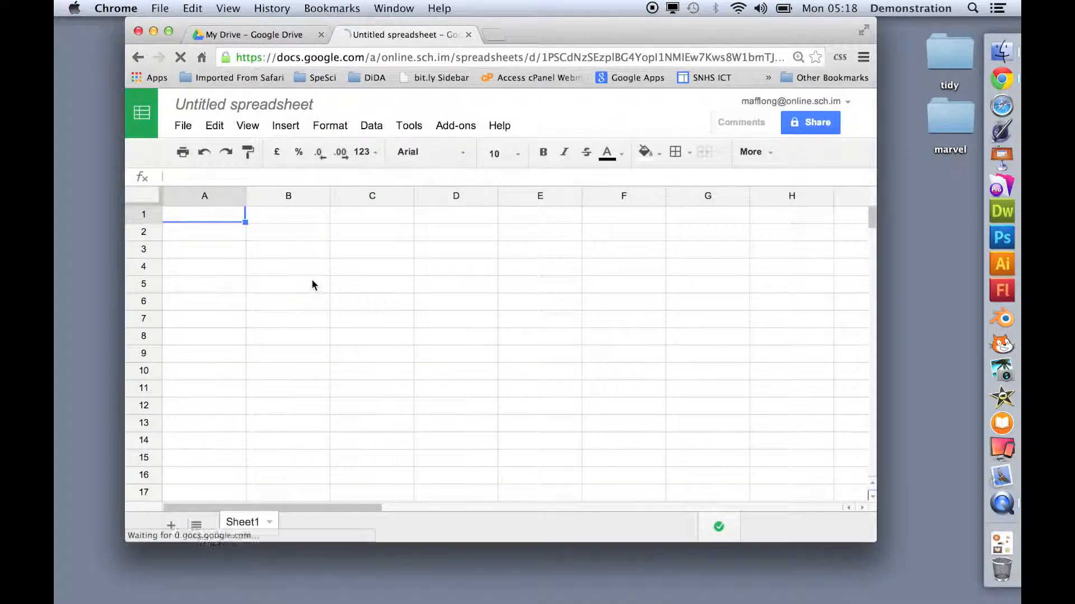
left_click(242, 106)
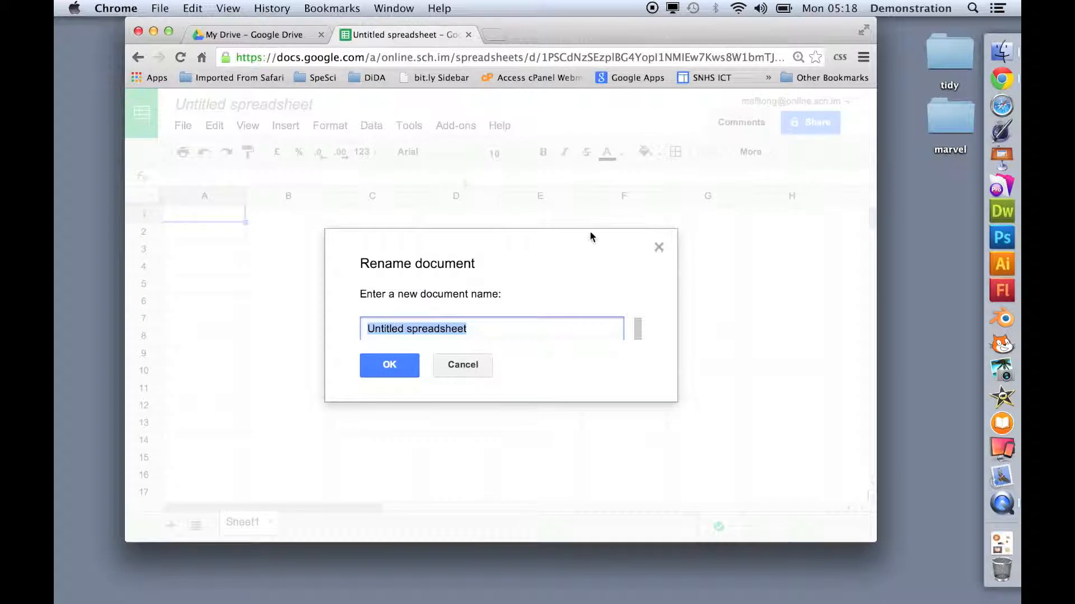
type("a name")
left_click(394, 370)
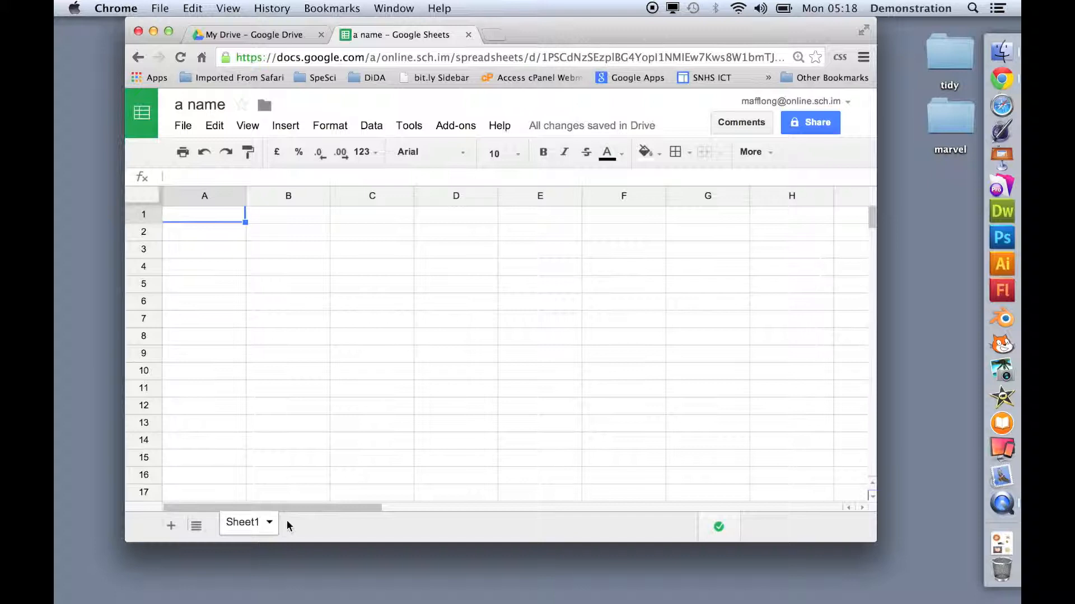
Add two more sheets to the spreadsheet and rename the third sheet as "hello".
left_click(171, 526)
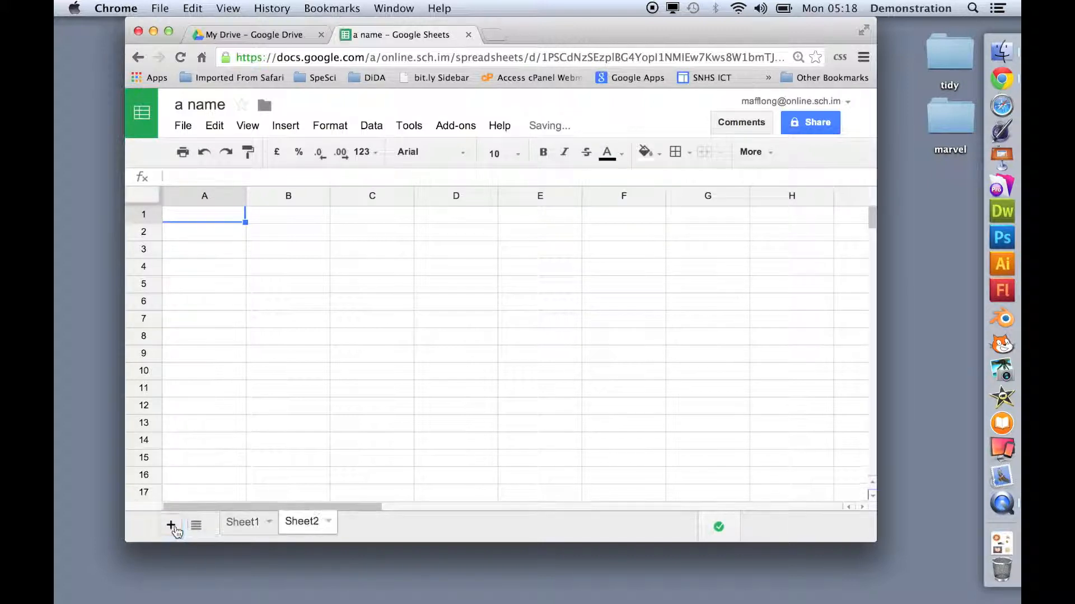
left_click(171, 525)
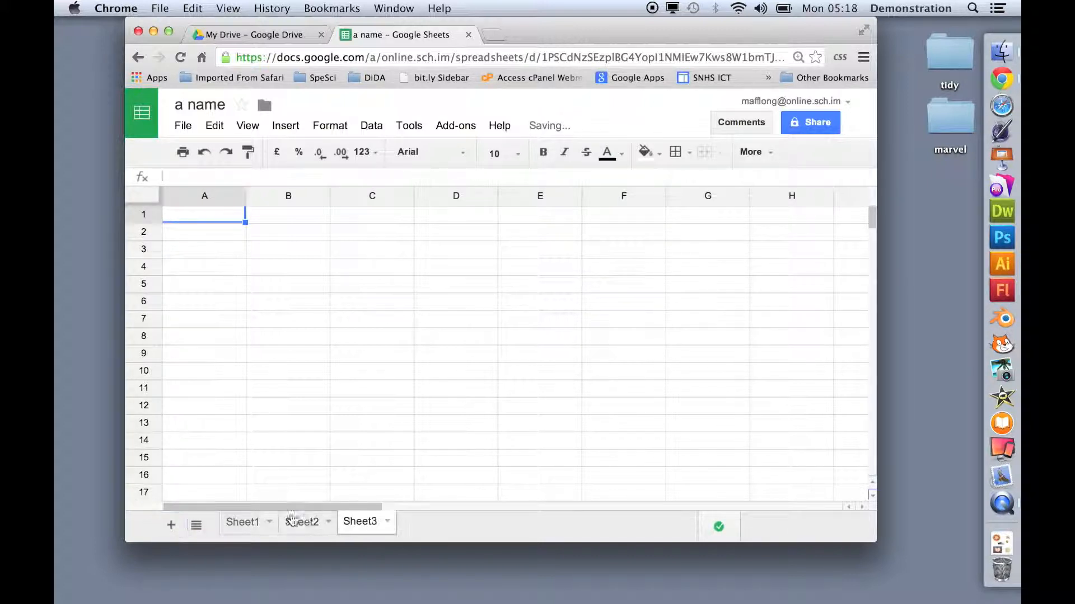
left_click(387, 521)
left_click(396, 353)
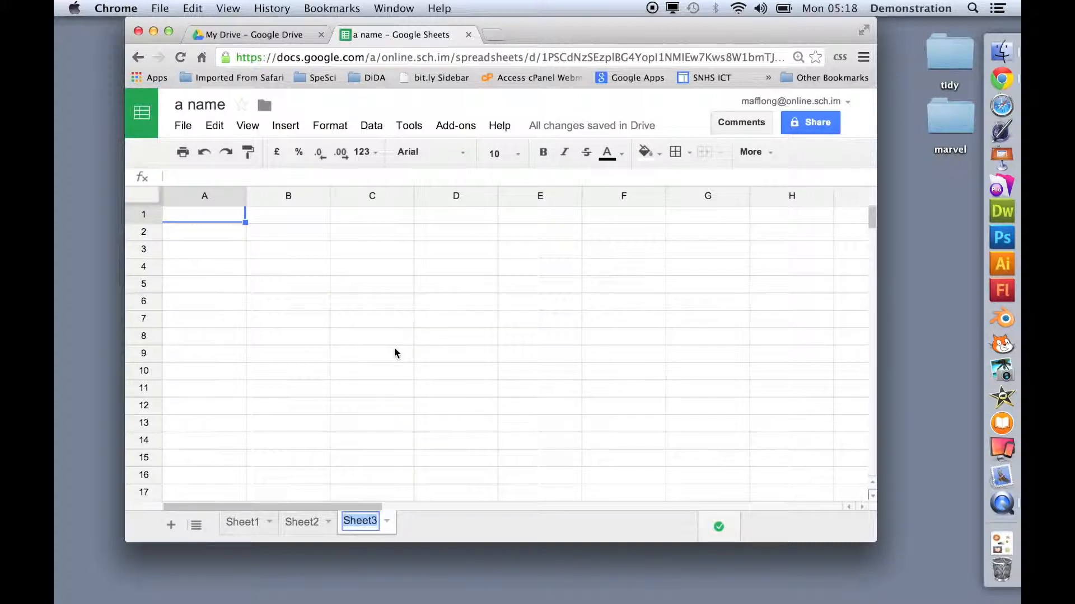
type("hell")
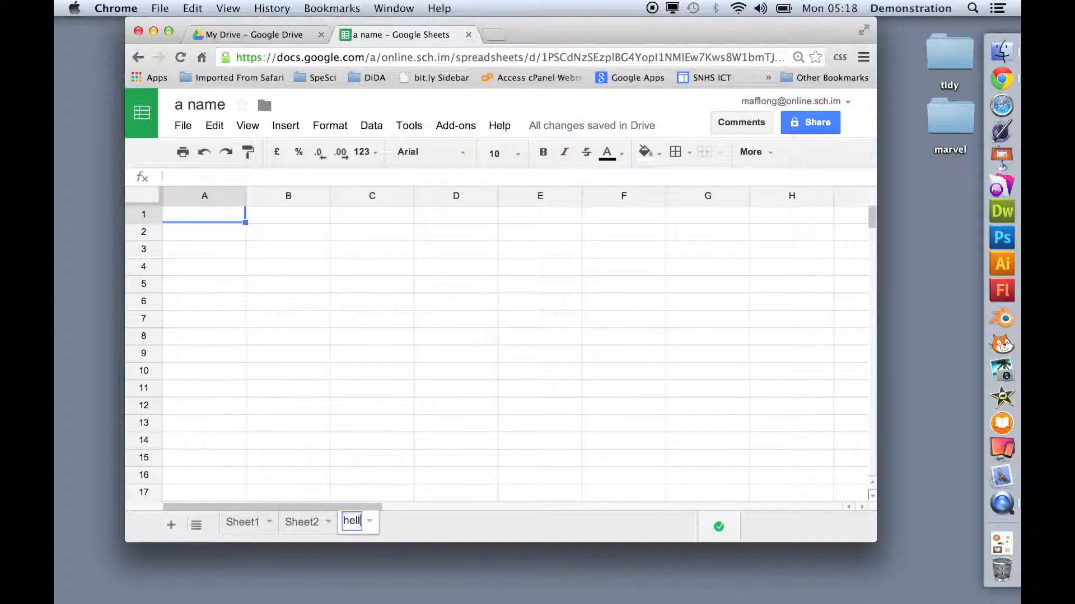
type("o")
left_click(570, 305)
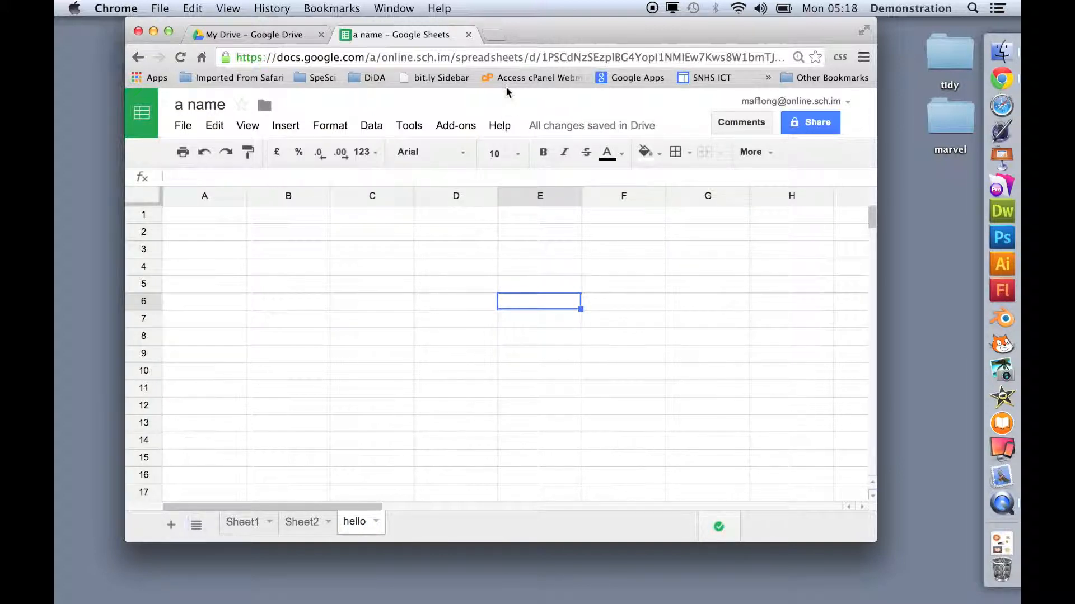
Close the "a name" spreadsheet and open Example Graphs from My Drive.
left_click(469, 34)
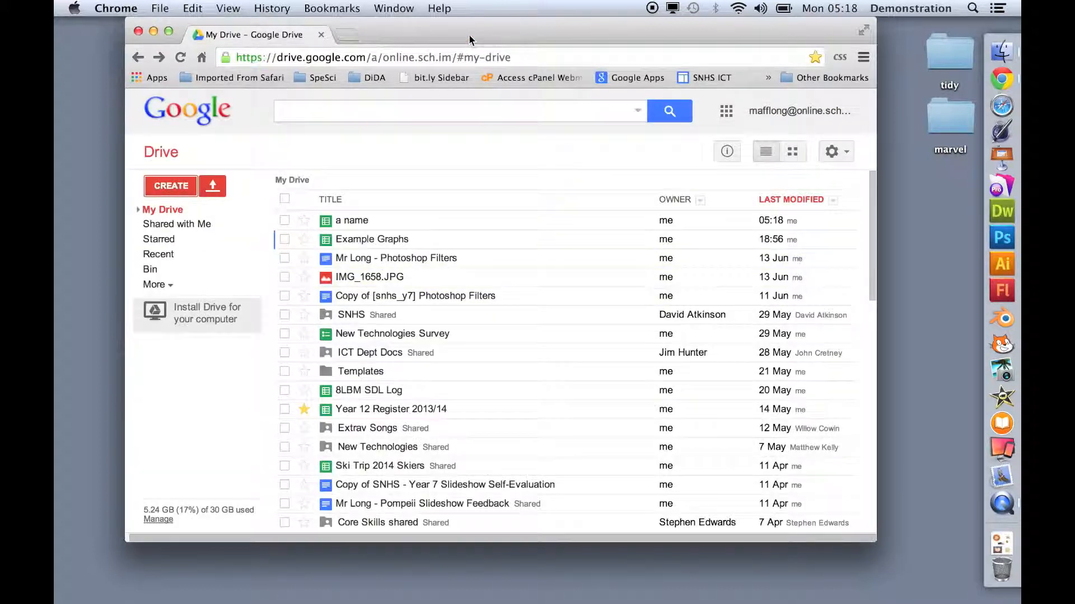
left_click(366, 240)
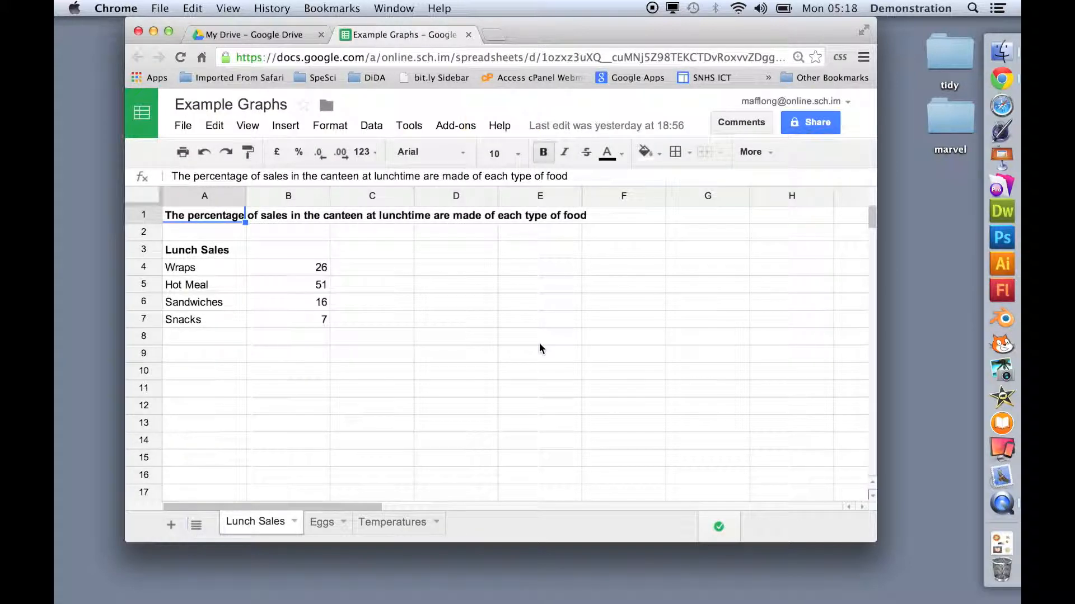
Widen column A on the Eggs sheet so its row labels fit, and view the Temperatures sheet.
left_click(321, 528)
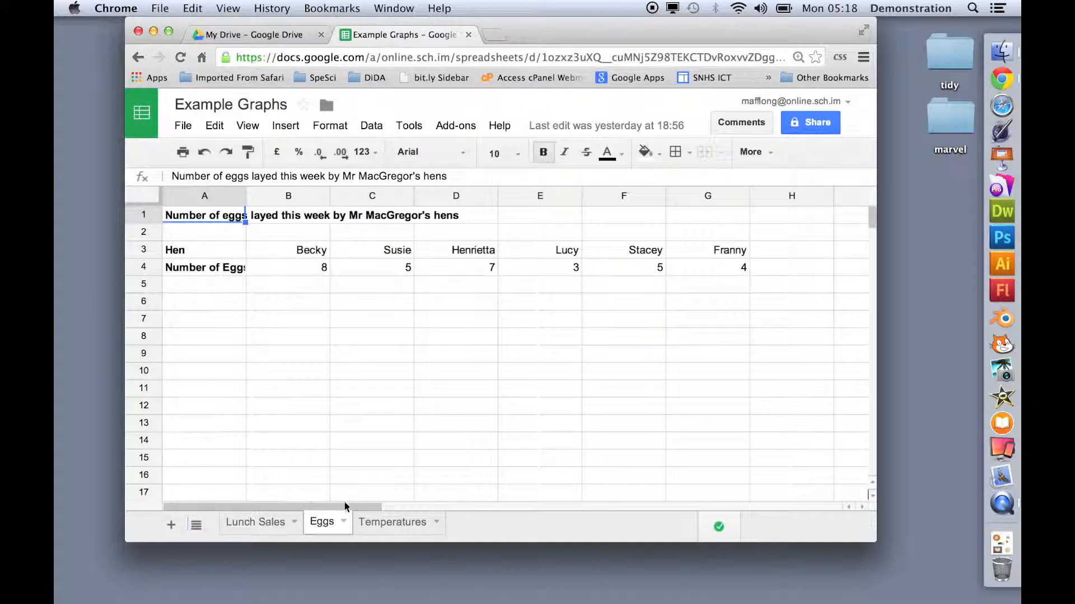
double_click(244, 197)
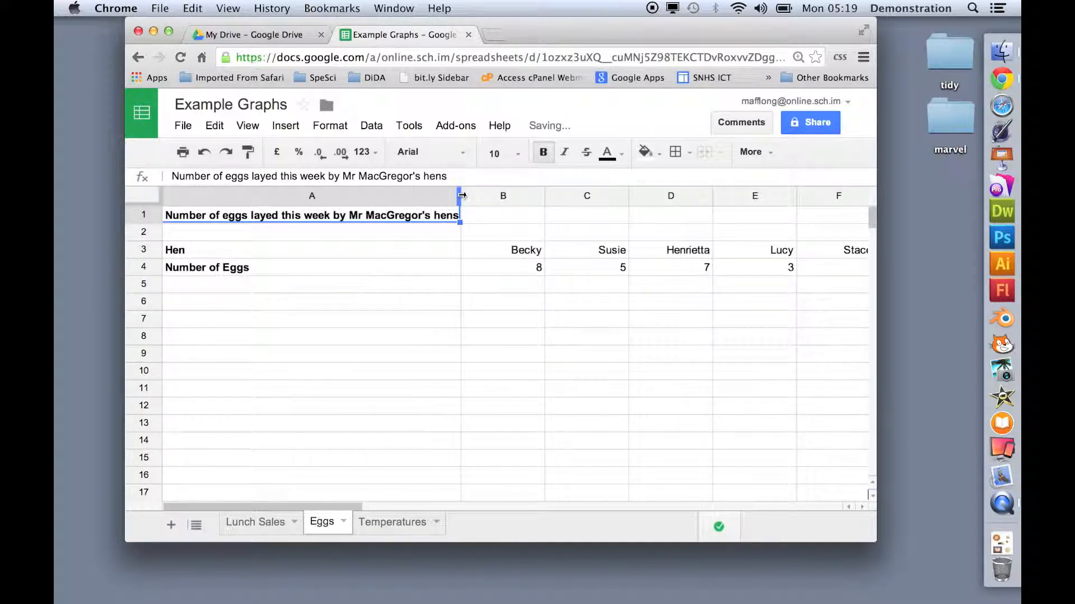
left_click_drag(459, 196, 278, 197)
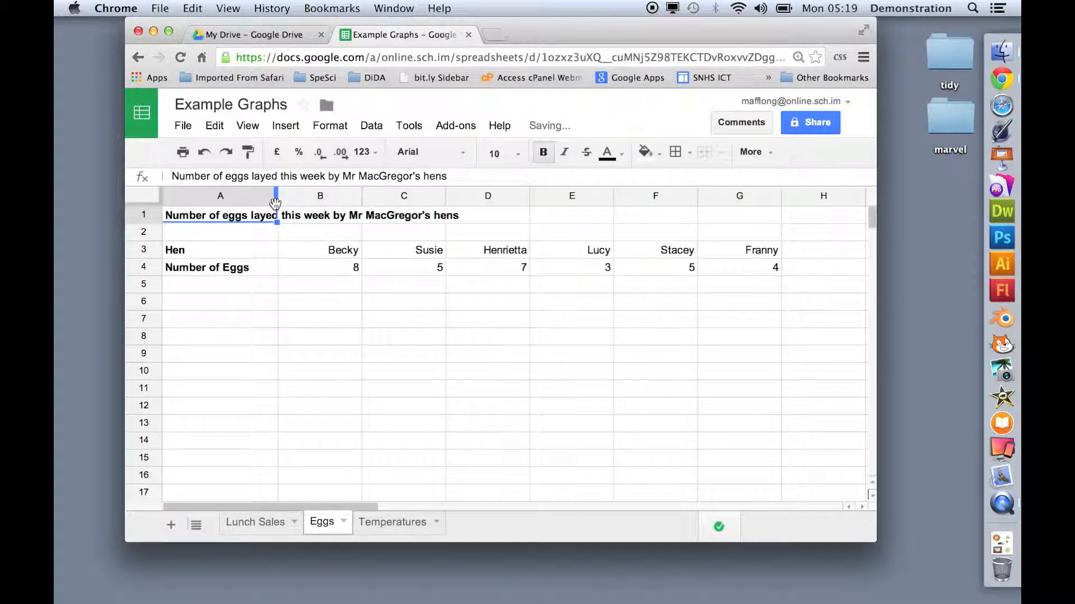
left_click(395, 523)
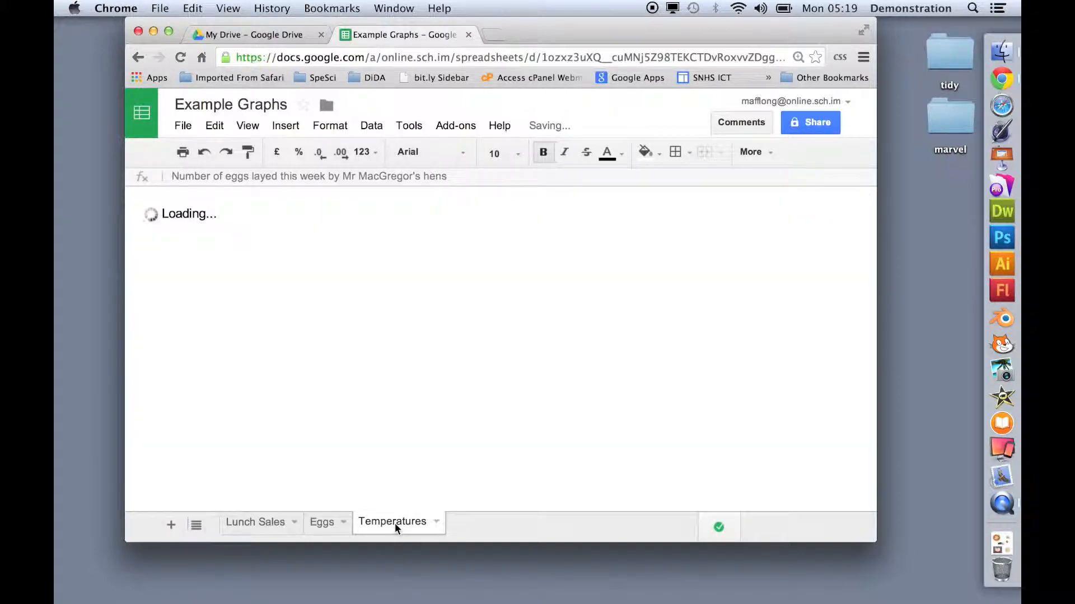
Widen the browser window and start a chart from the range A3:B7 on the Lunch Sales sheet.
left_click(252, 523)
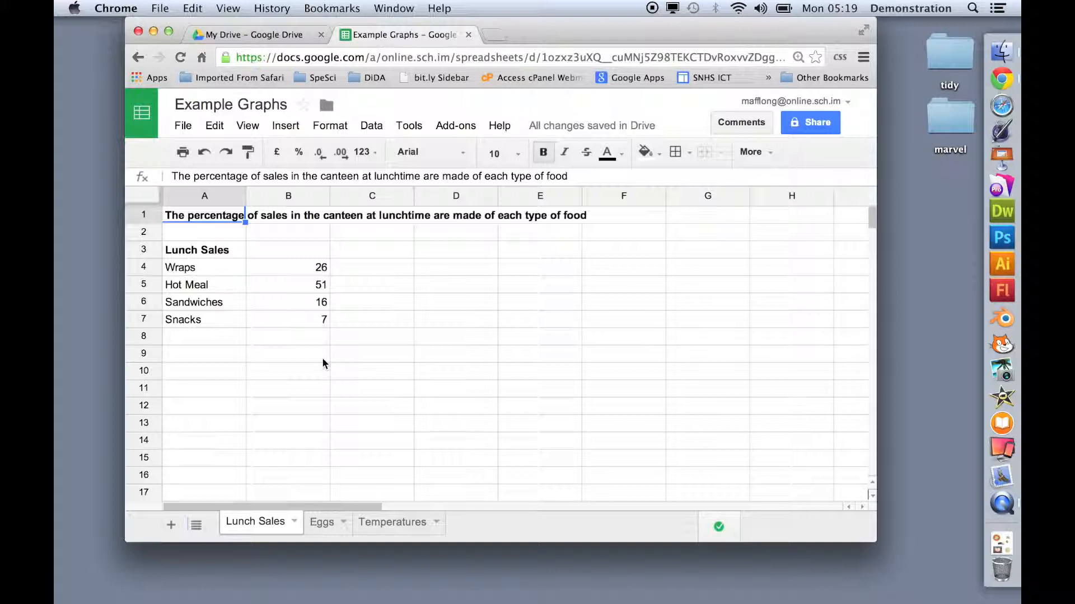
left_click_drag(193, 248, 300, 329)
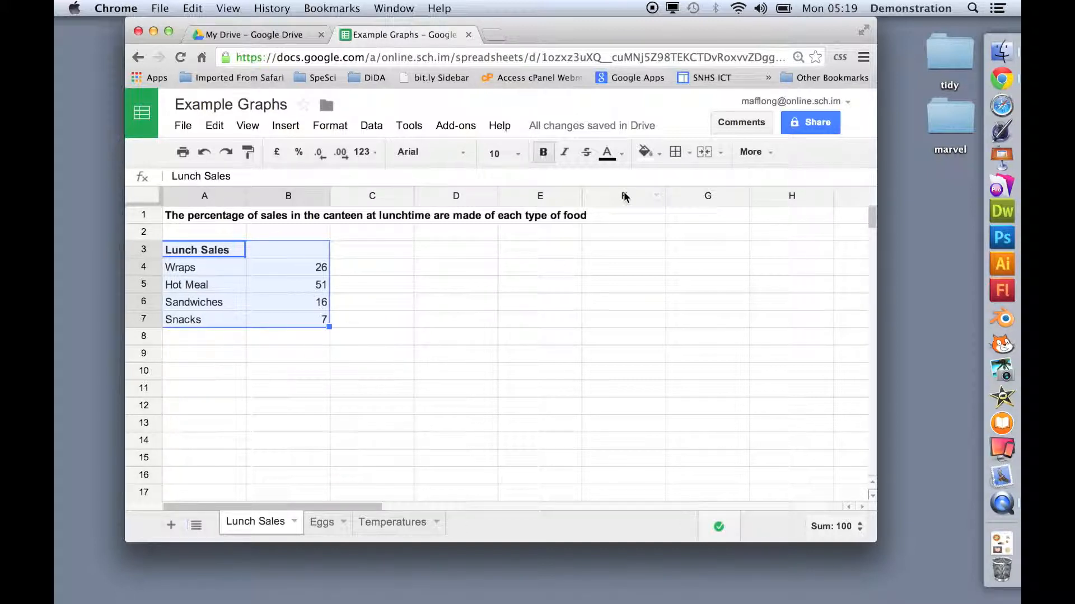
left_click_drag(610, 39, 554, 37)
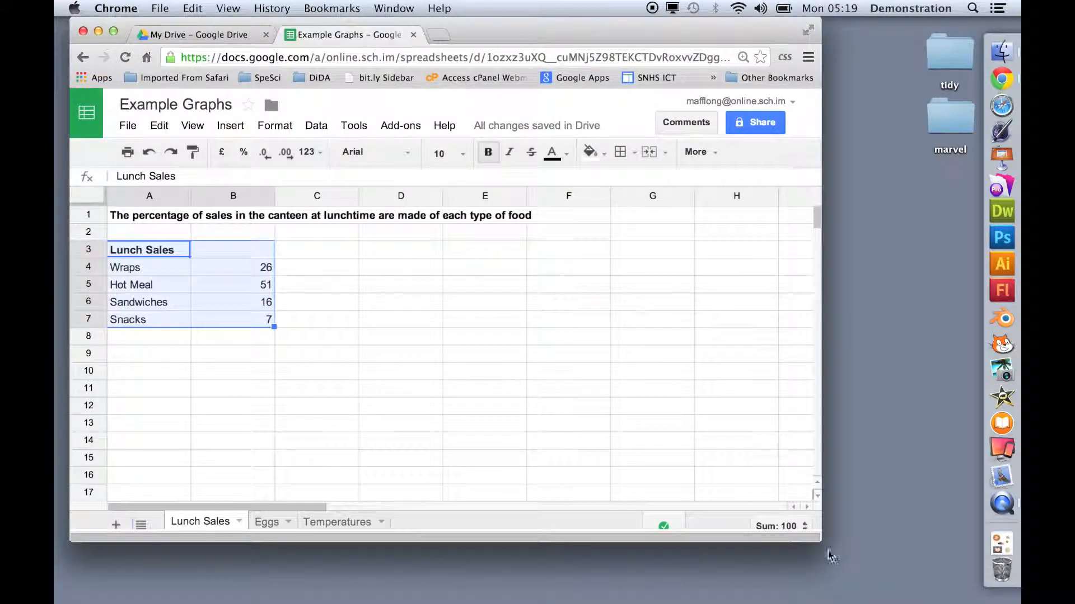
left_click_drag(820, 542, 932, 545)
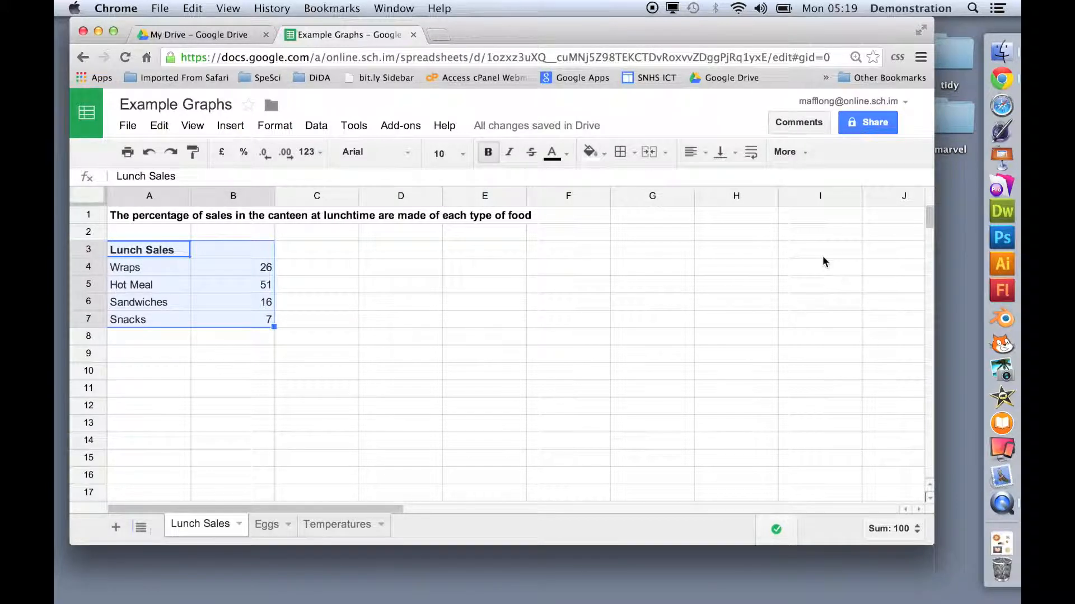
left_click(803, 159)
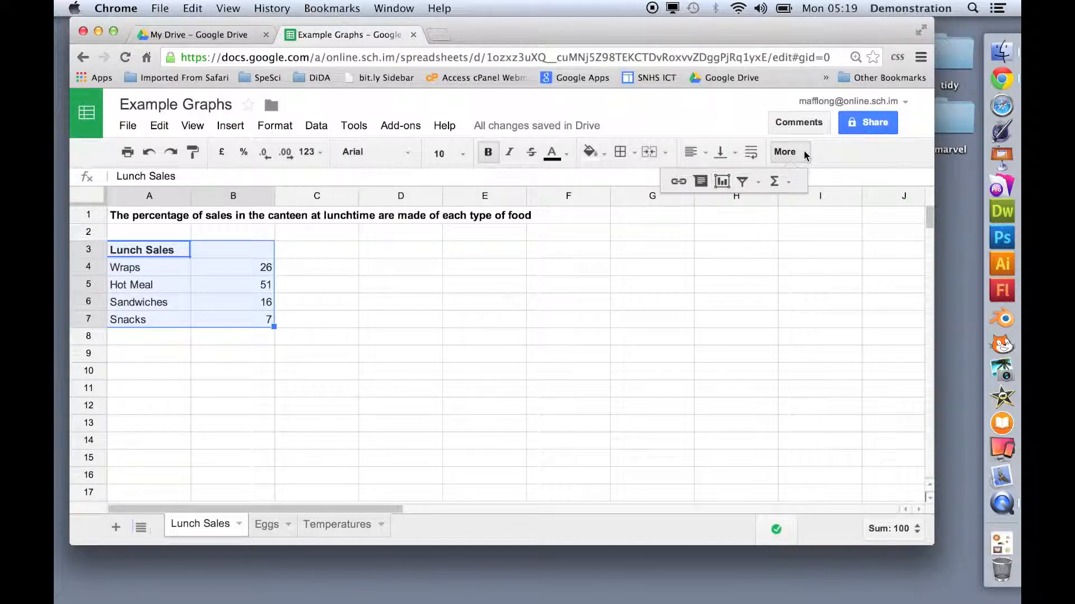
left_click(723, 182)
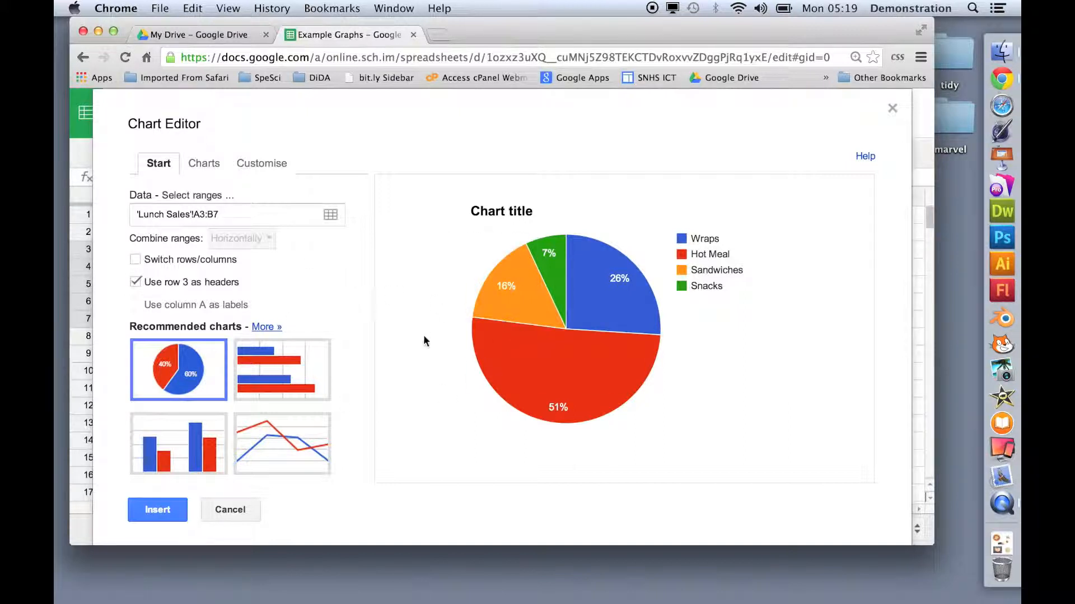
Examine the pie chart preview's slices and the available chart types.
mouse_move(549, 401)
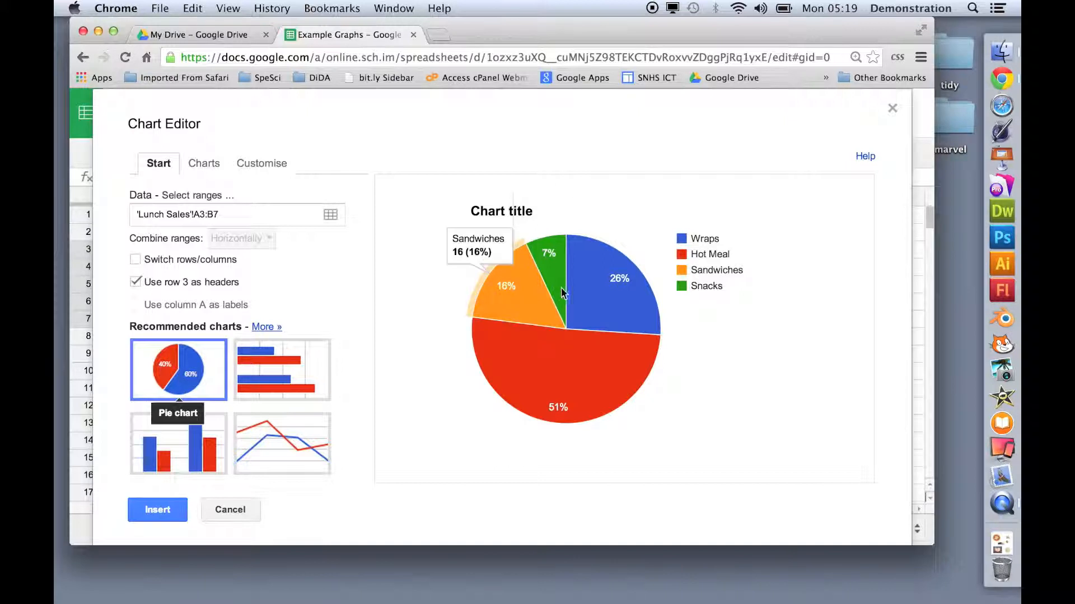
mouse_move(500, 354)
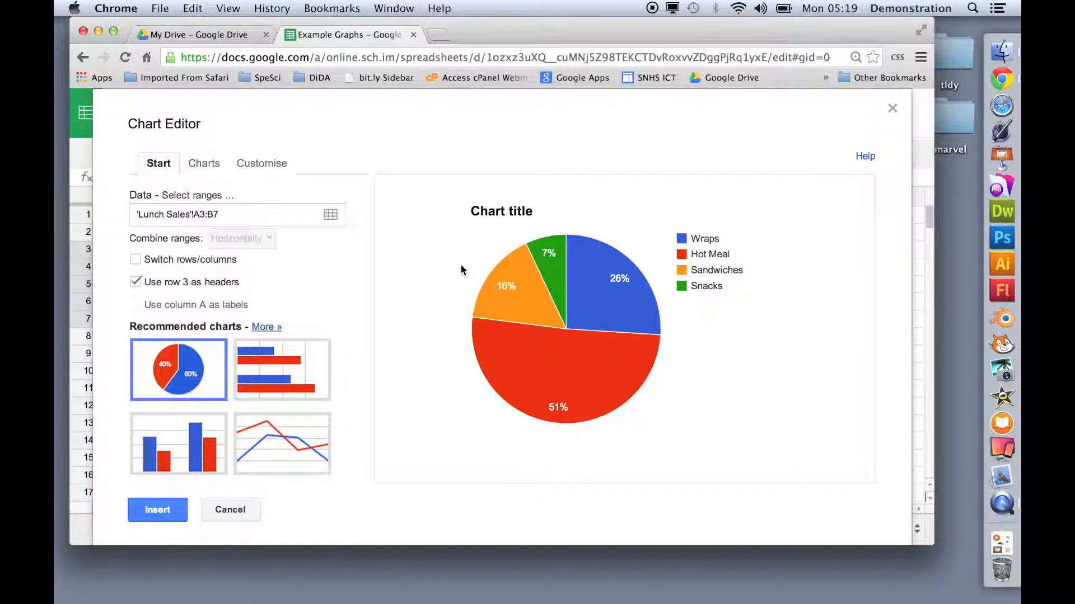
left_click(209, 164)
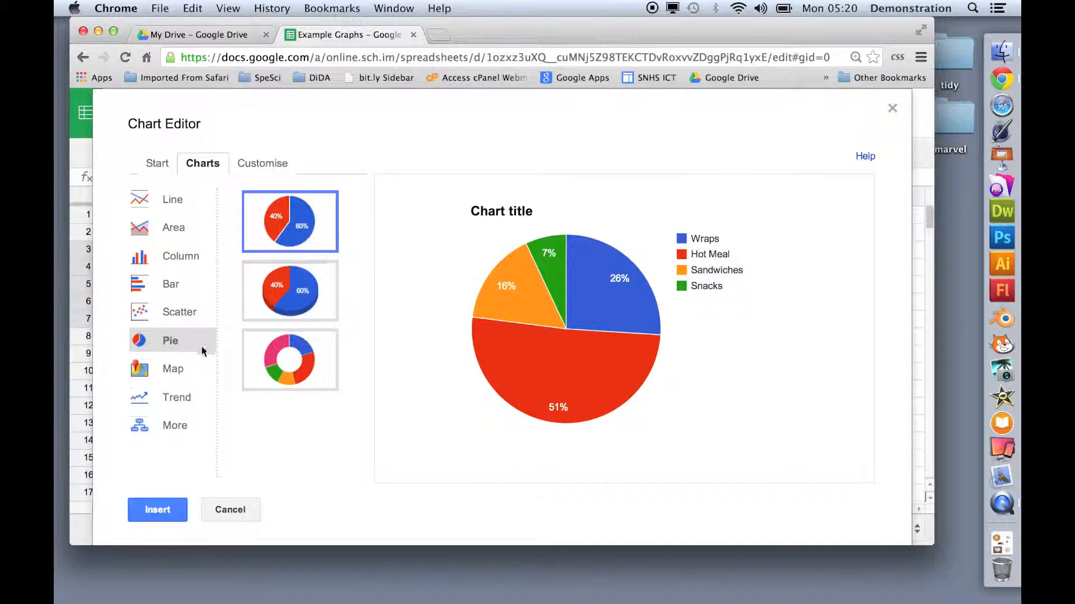
Set the chart title to "A chart to show the percentage of sales made in the canteen at lunchtime".
left_click(256, 166)
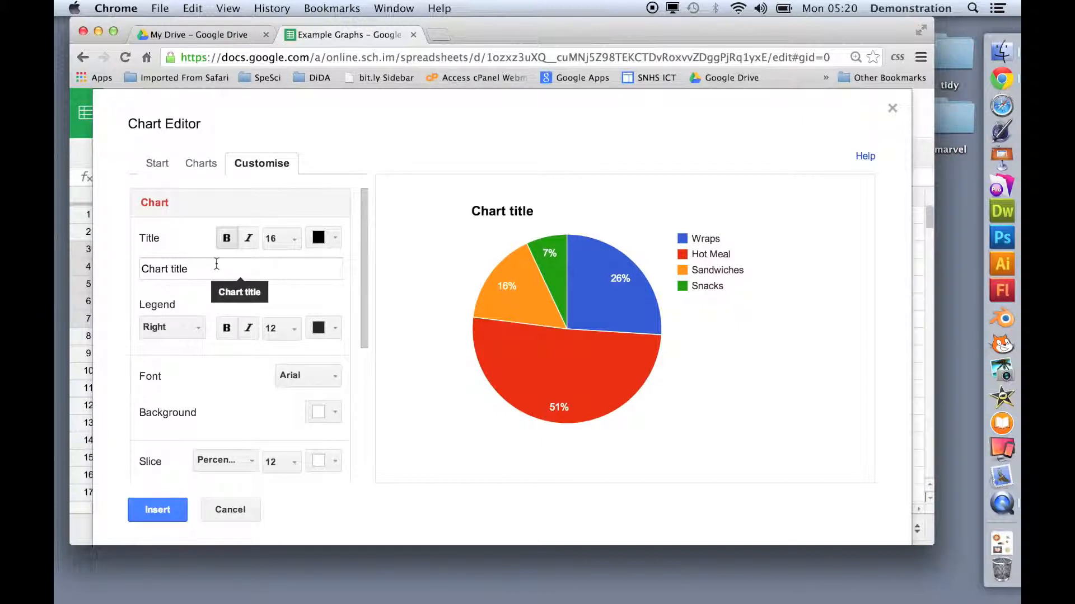
left_click(201, 265)
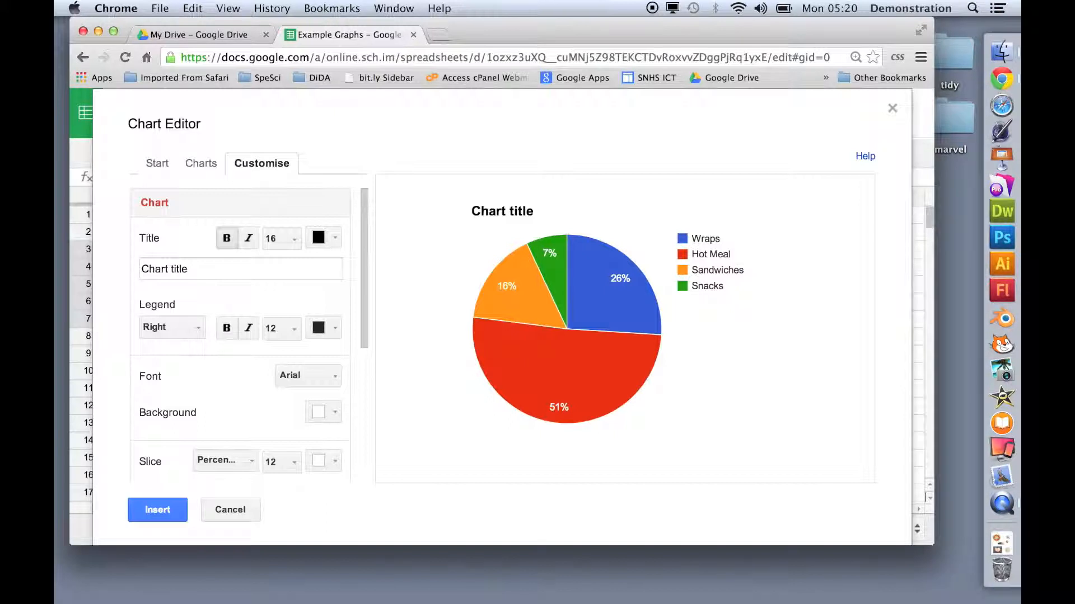
left_click(196, 274)
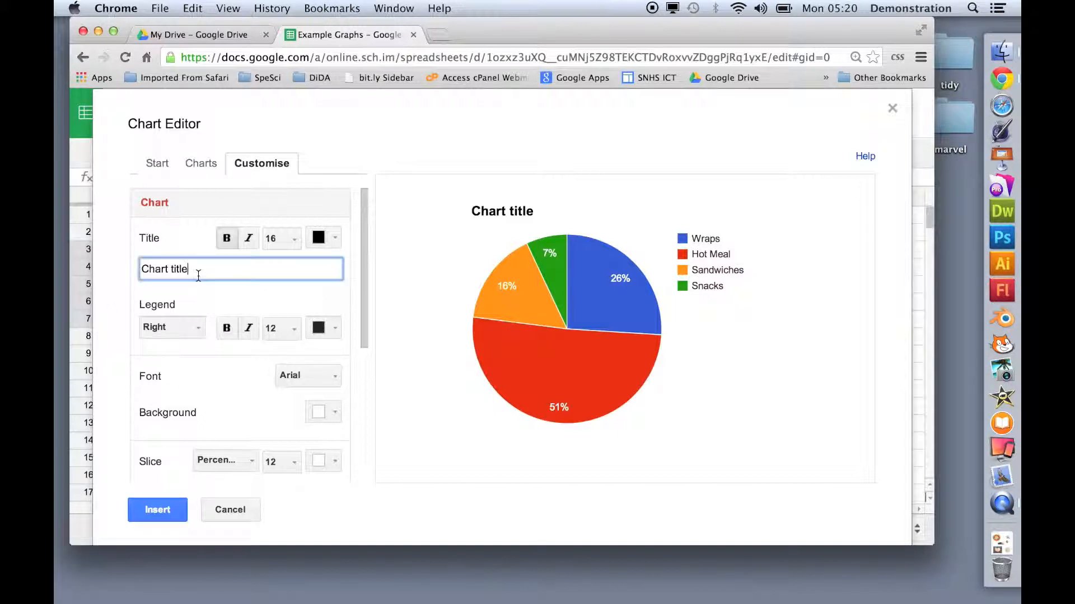
key("super+a")
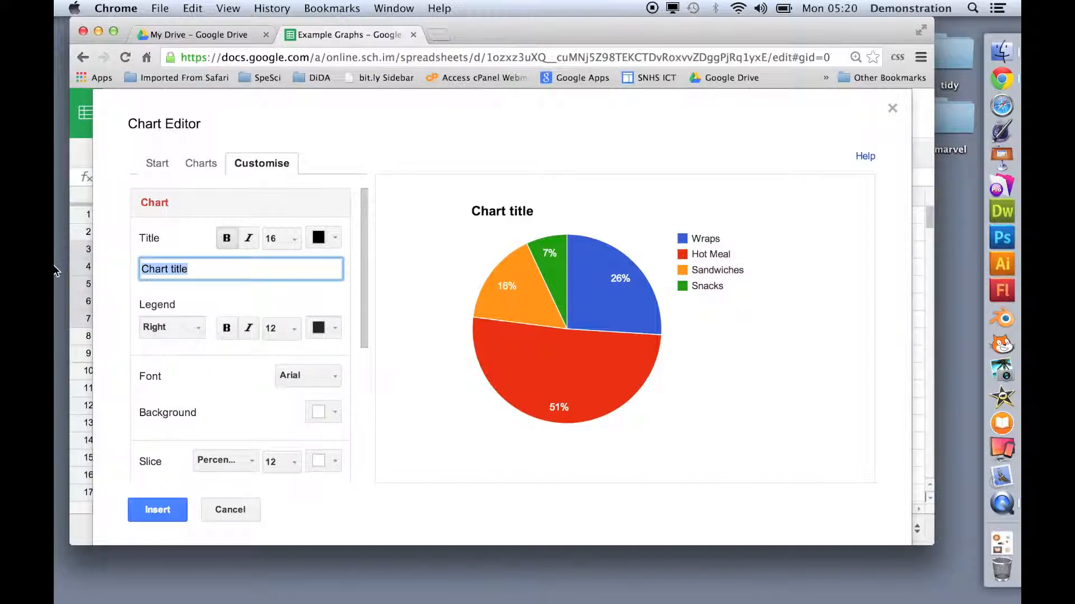
type("A chart to ")
type("show the ")
type("percentage of ")
type("sales made i")
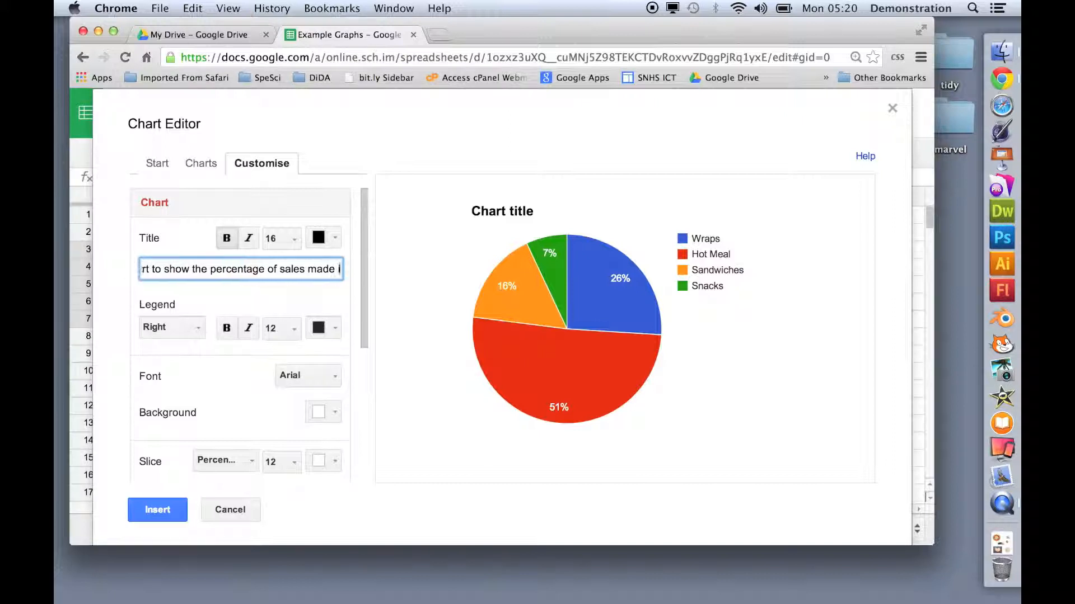
type("n the cante")
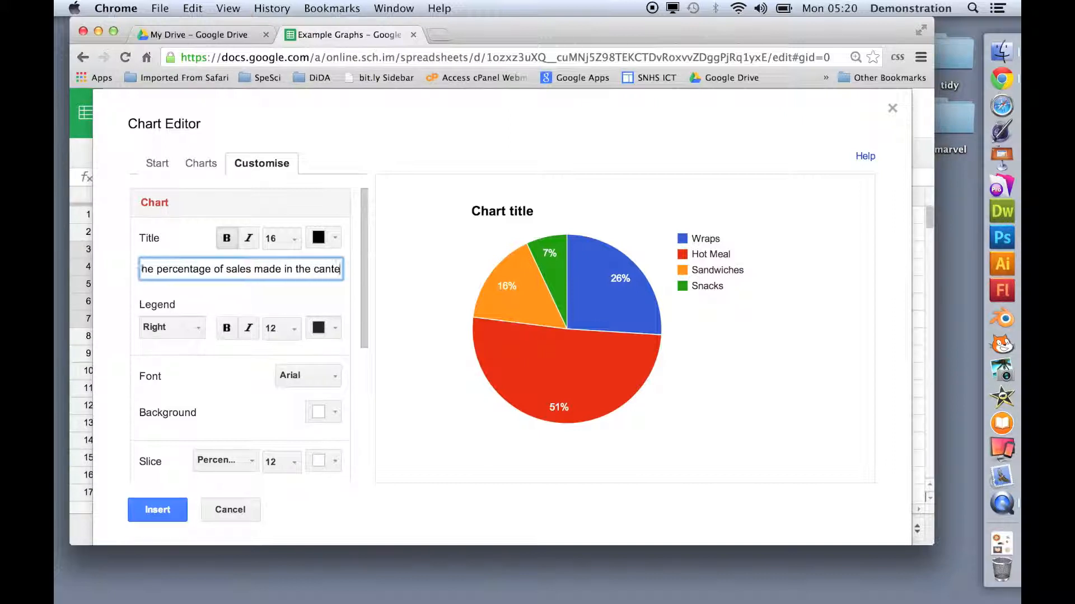
type("en at lunch")
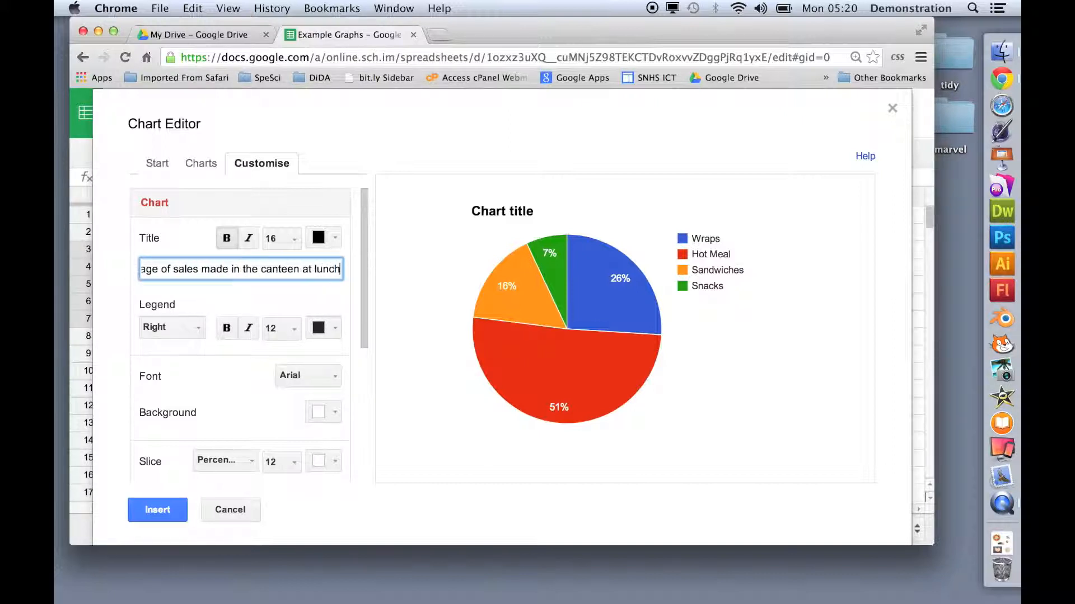
type("time")
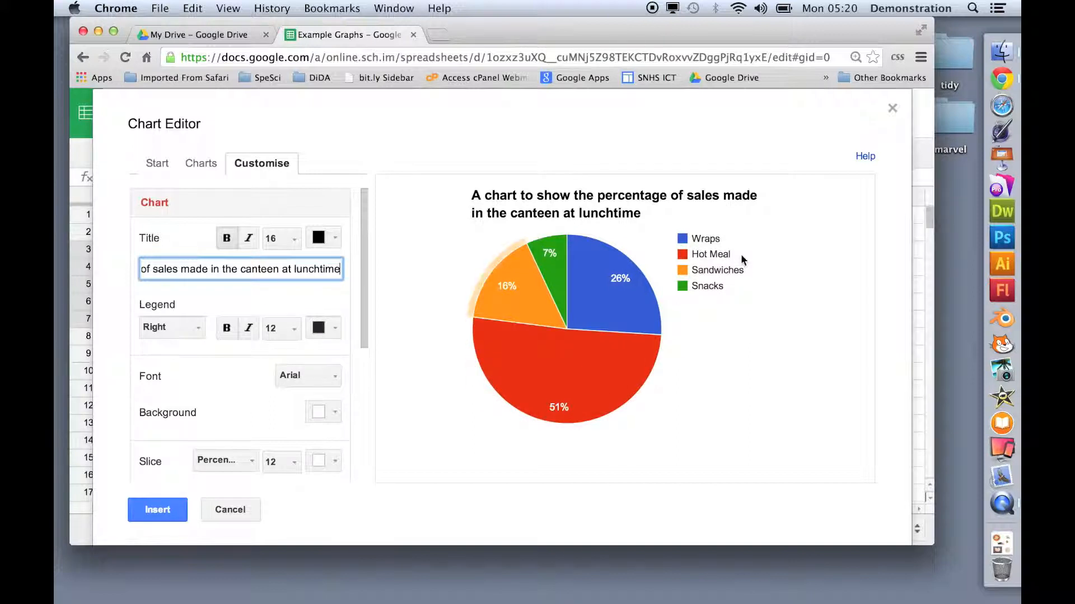
Place the pie chart's legend at the bottom of the chart.
mouse_move(653, 326)
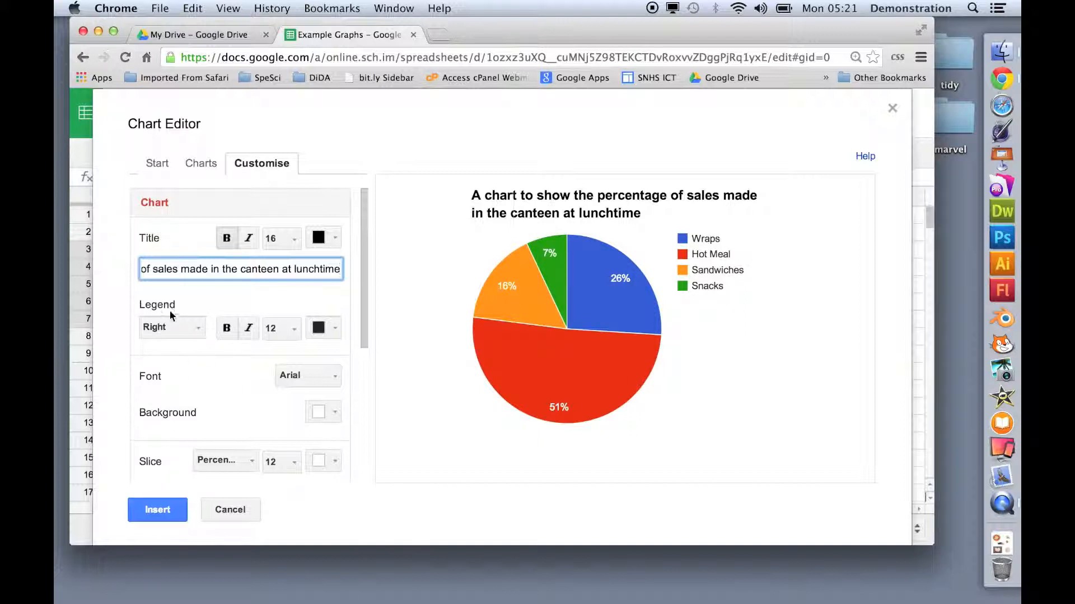
left_click(197, 329)
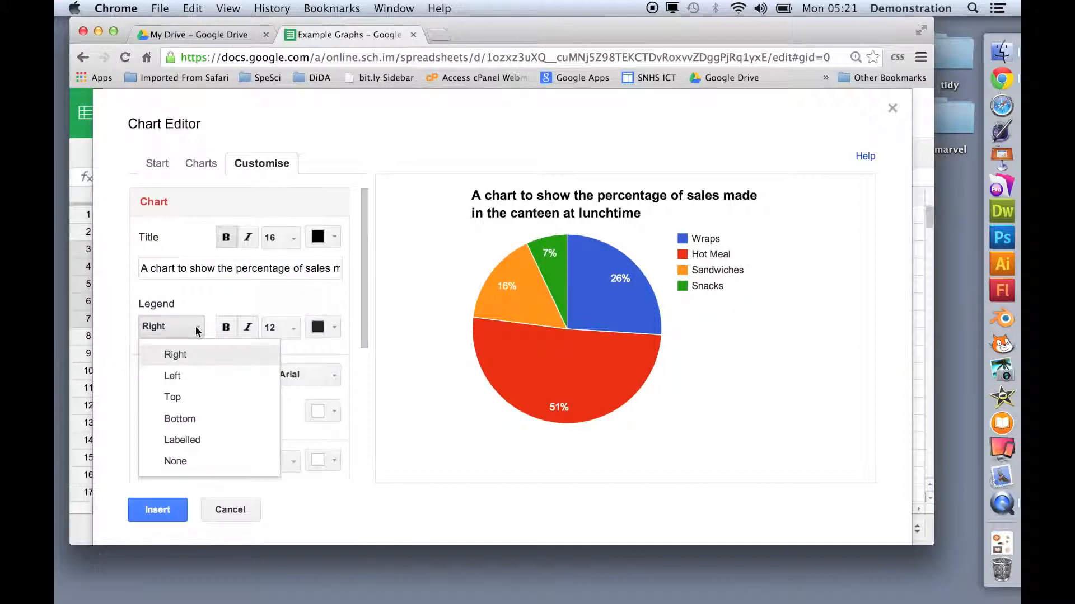
left_click(191, 419)
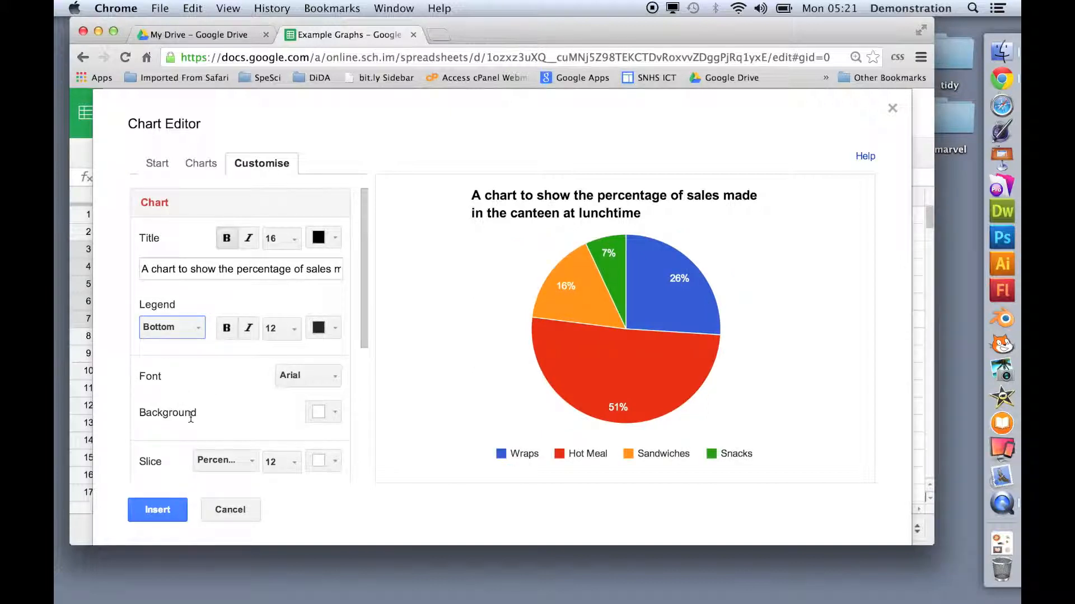
Set the pie chart's background colour to a pale yellow.
left_click(364, 312)
left_click_drag(364, 313, 368, 377)
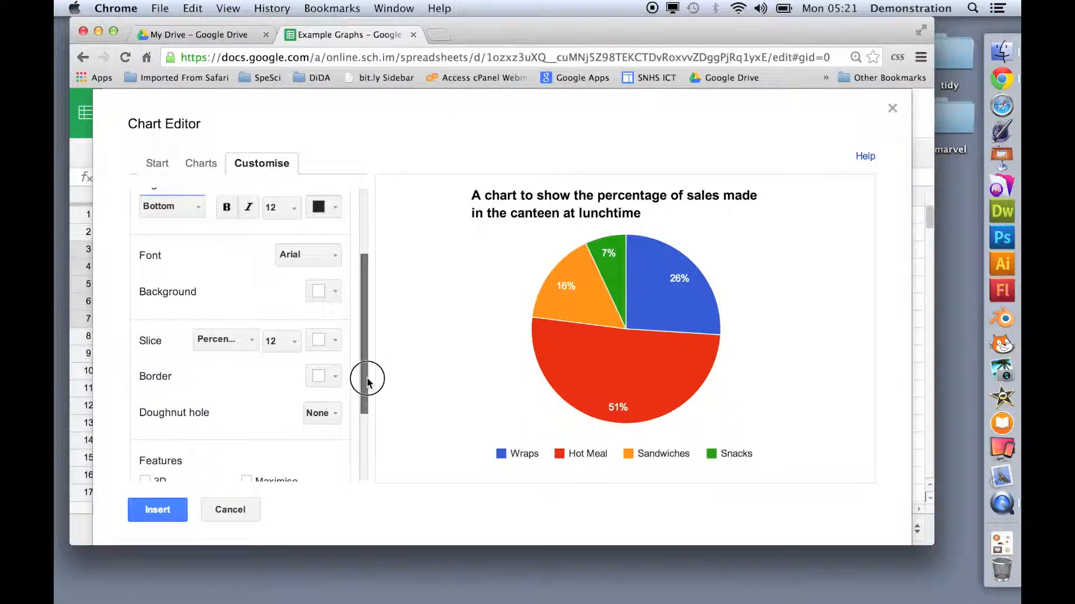
left_click(330, 291)
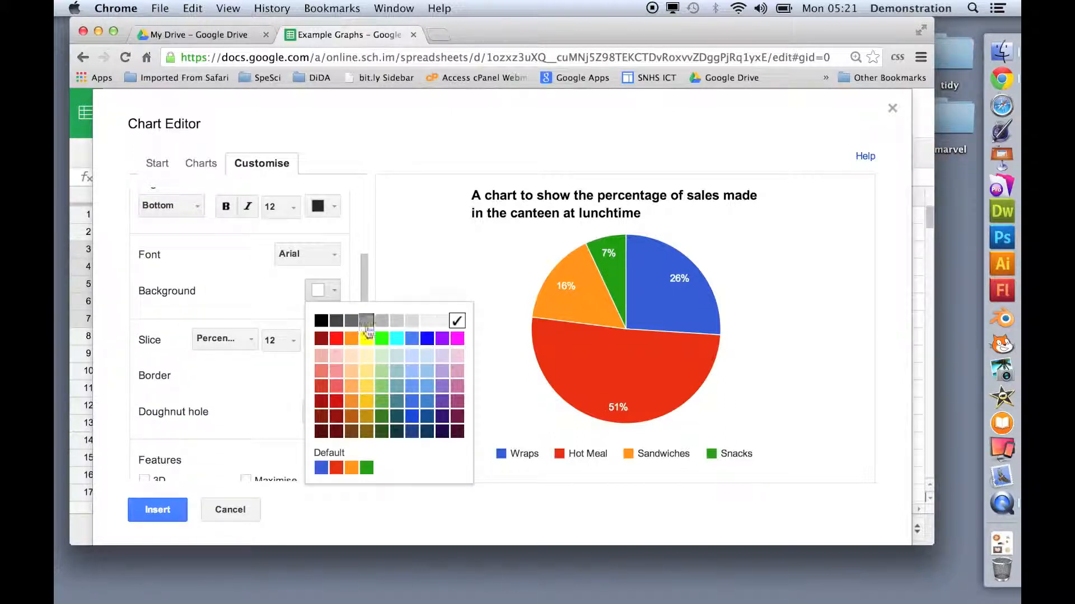
left_click(367, 355)
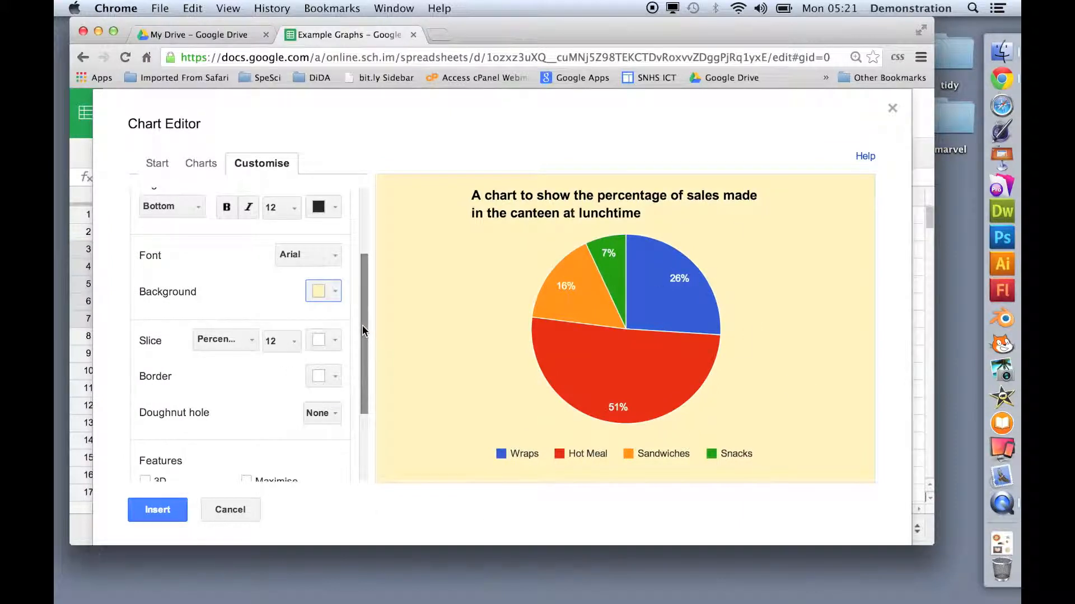
Try the 3D effect on the pie chart and turn it off again.
left_click_drag(362, 379, 362, 460)
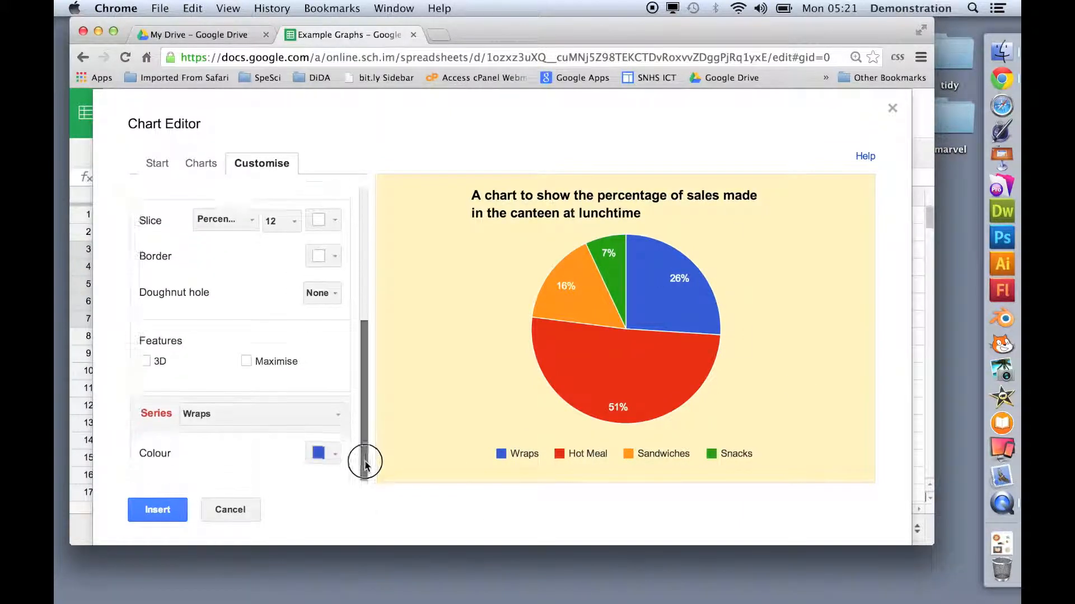
left_click(142, 362)
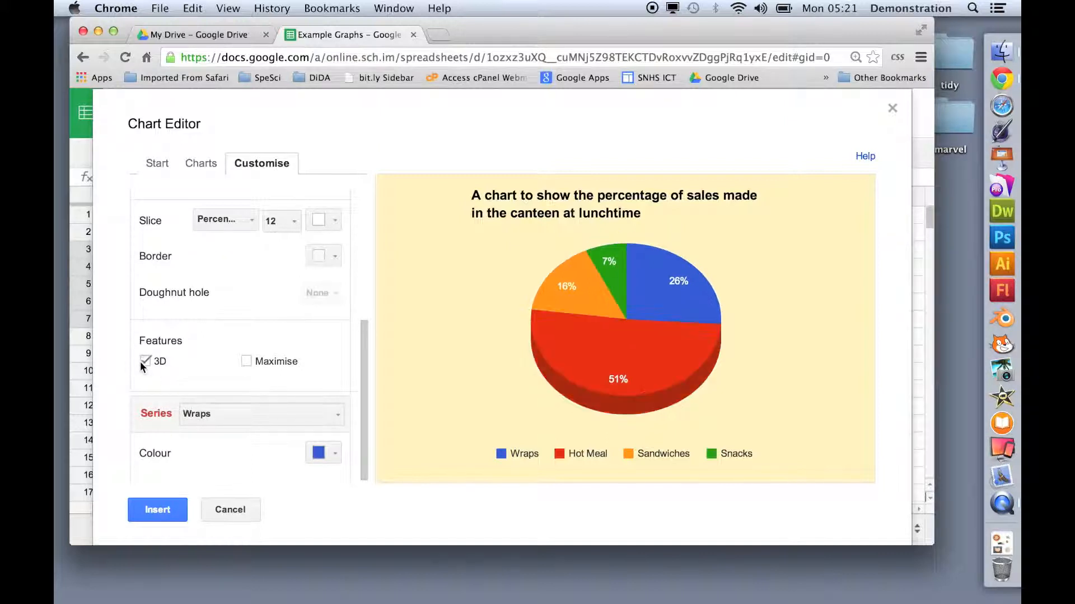
left_click(142, 362)
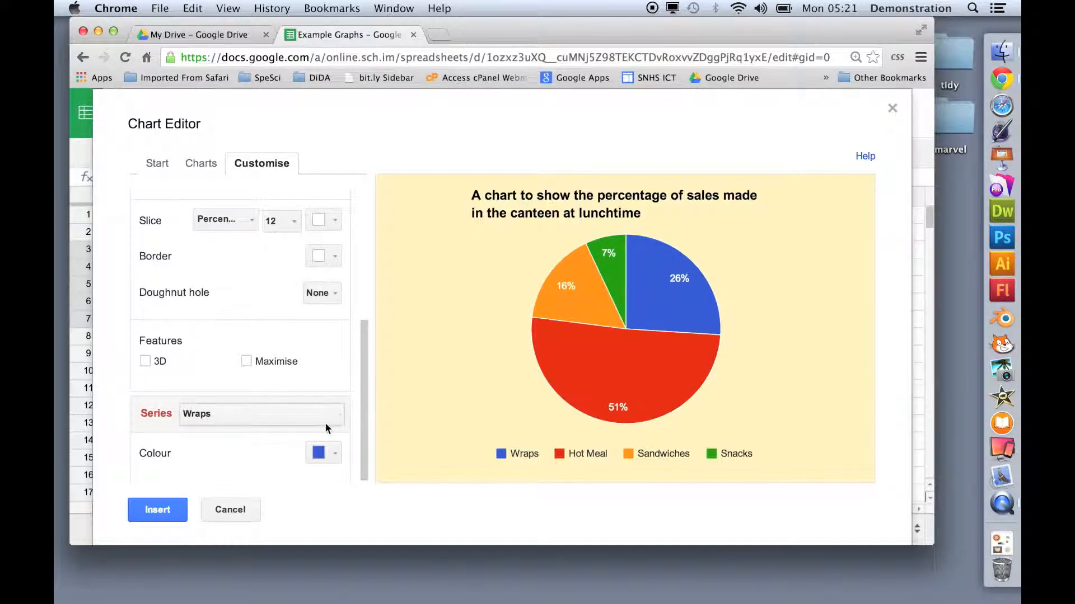
Recolour the Hot Meal slice purple and insert the pie chart into the Lunch Sales sheet.
mouse_move(684, 297)
left_click(290, 413)
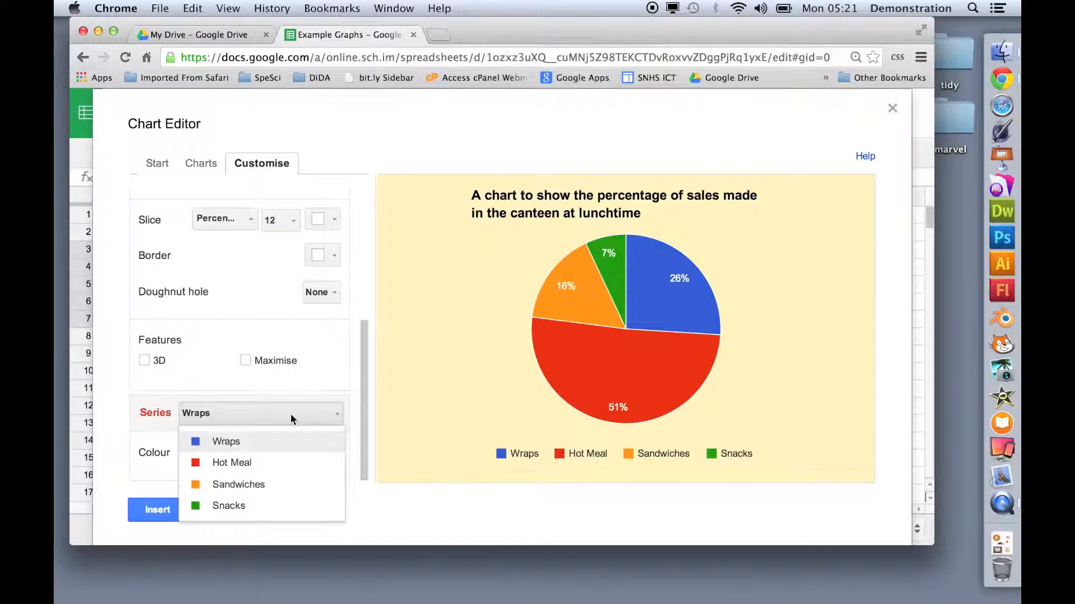
left_click(239, 461)
left_click(331, 454)
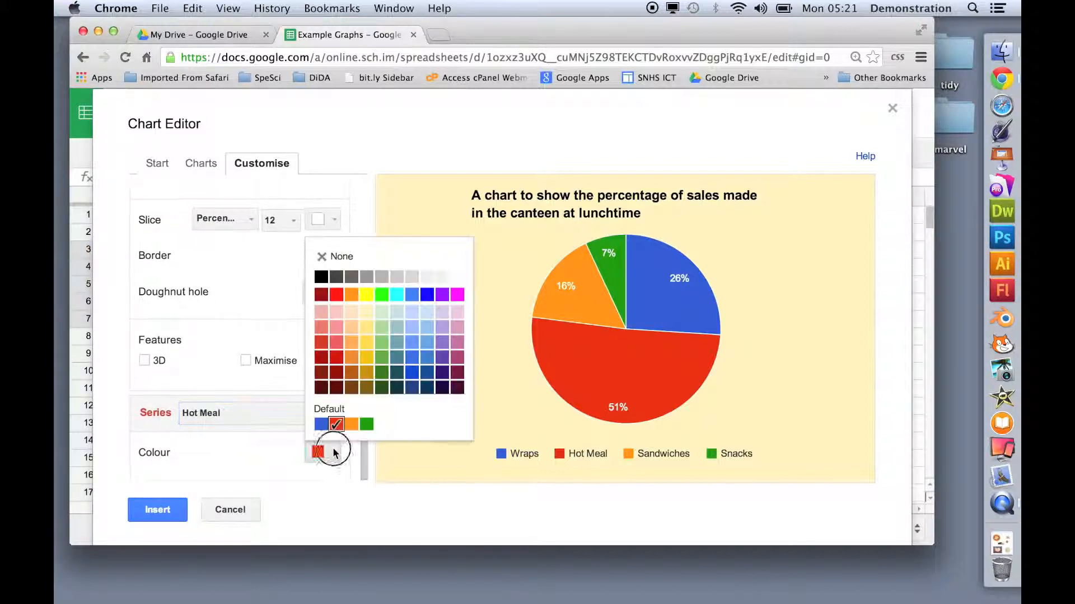
left_click(442, 342)
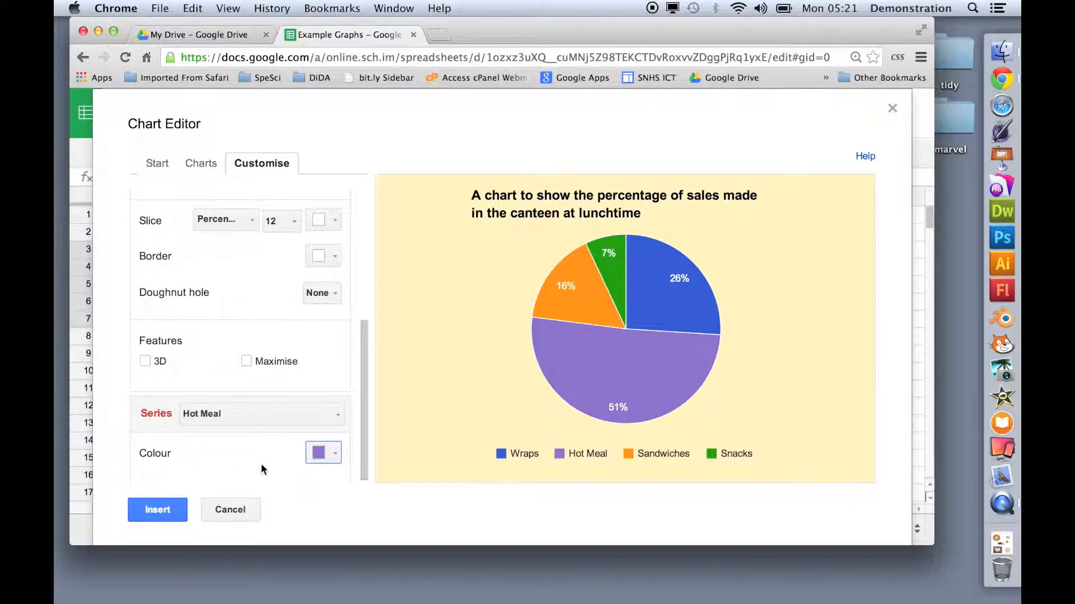
left_click_drag(361, 408, 372, 204)
left_click(157, 510)
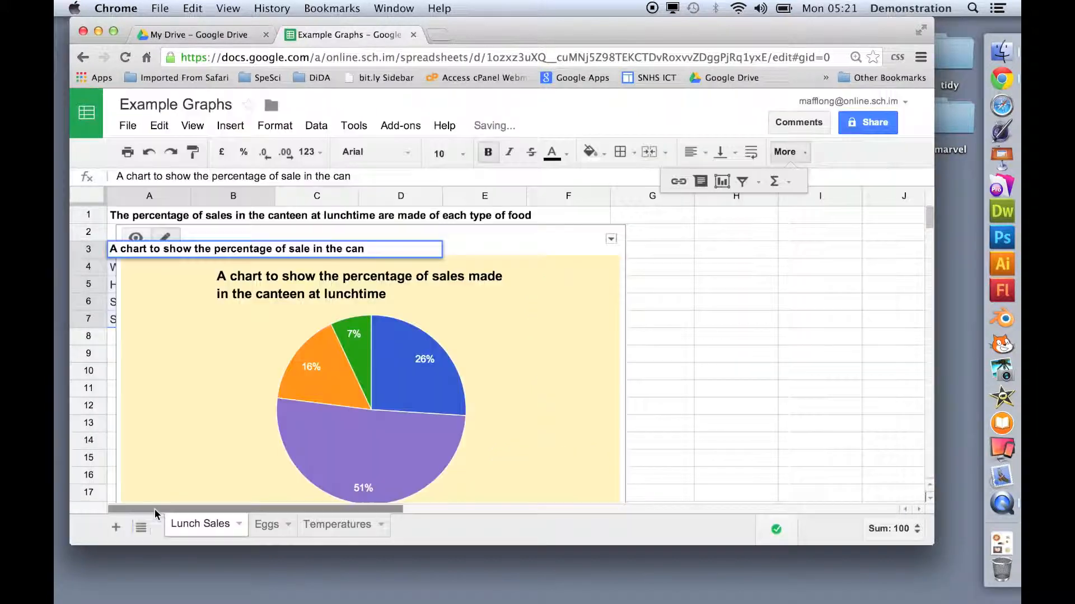
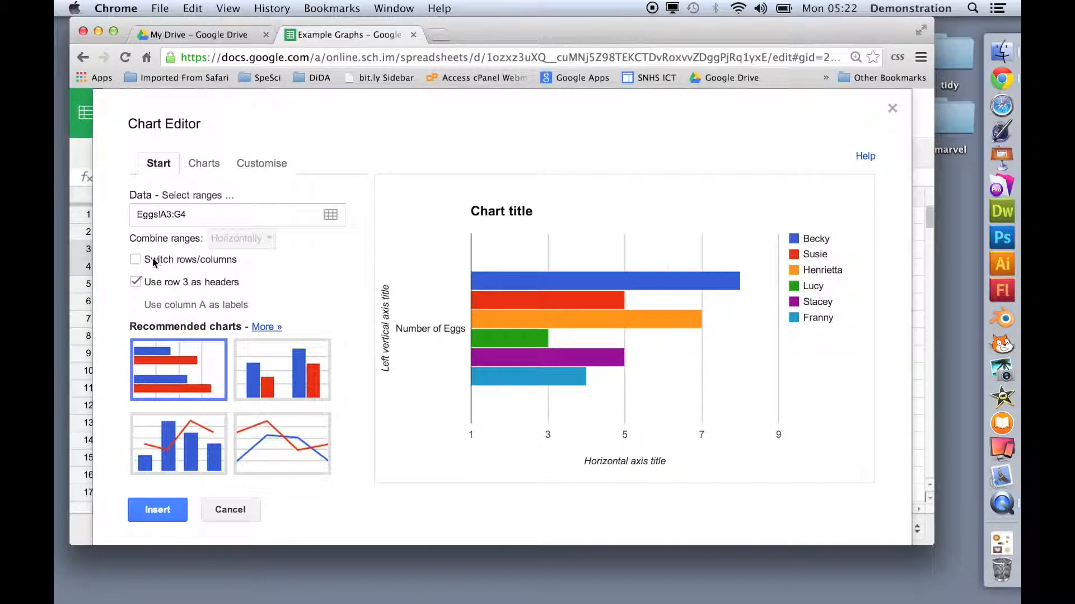
Switch rows and columns for the egg chart based on Eggs!A3:G4 and review the available bar chart types.
left_click(135, 260)
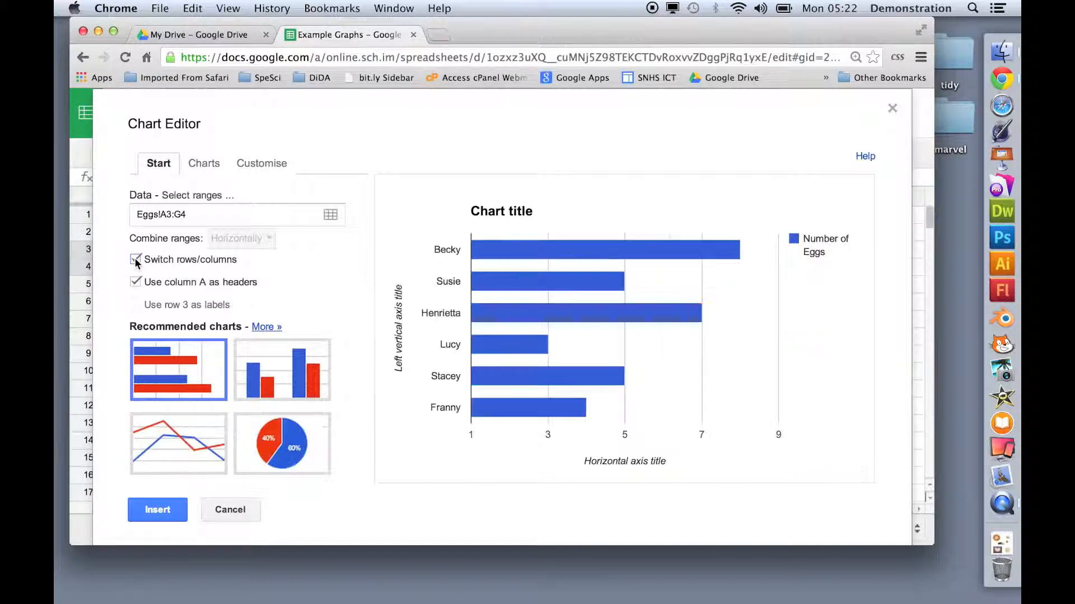
mouse_move(577, 257)
mouse_move(510, 412)
left_click(214, 162)
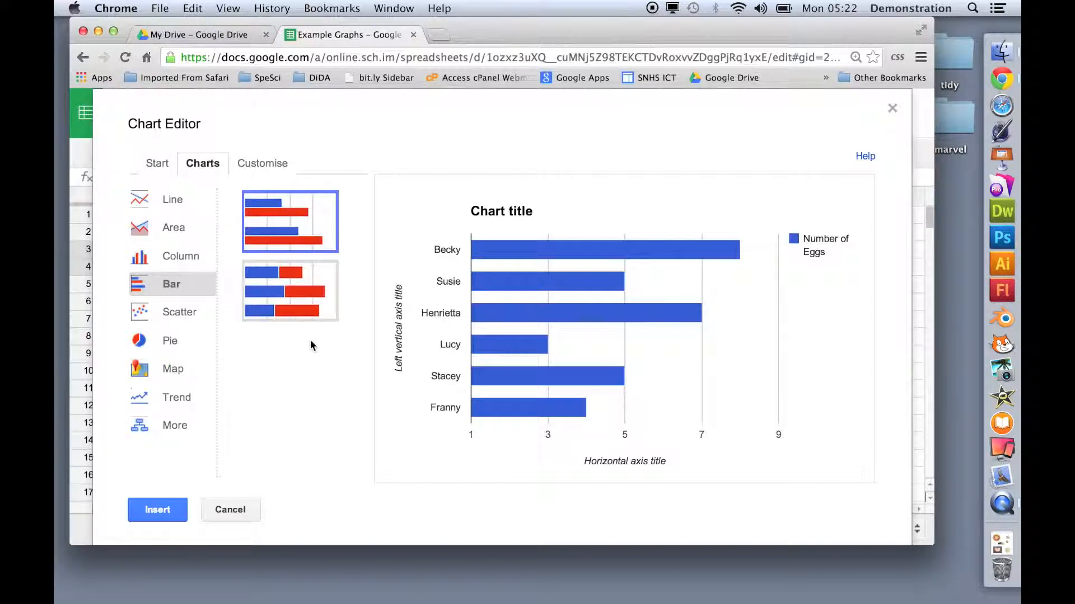
Title the bar chart "A graph to show the number of eggs laid by" plus the owner's name and "Hens", and set its legend to None.
left_click(263, 166)
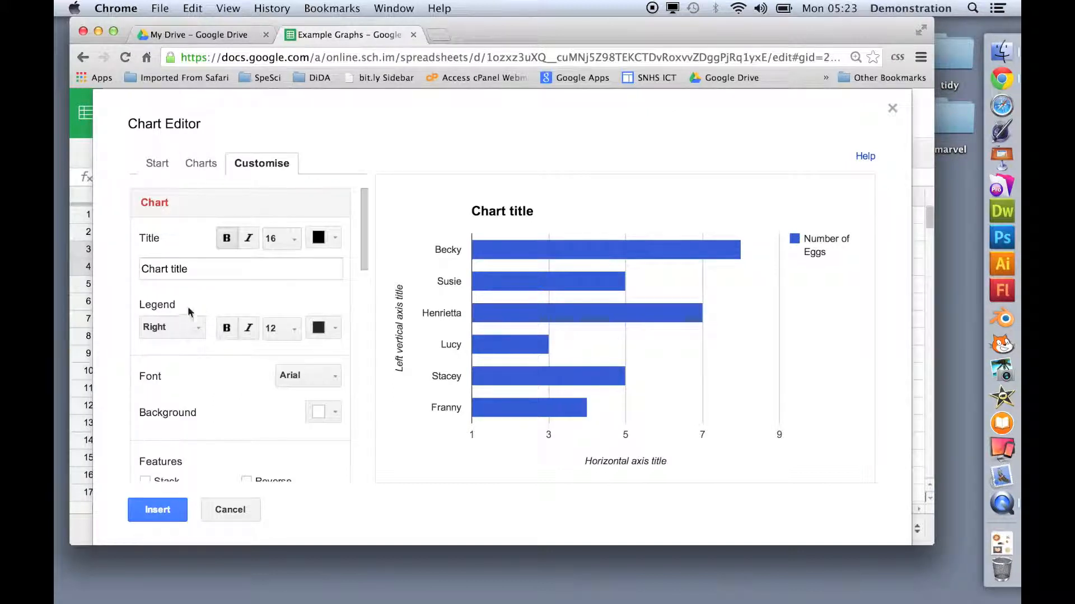
left_click(174, 271)
left_click_drag(195, 272, 81, 242)
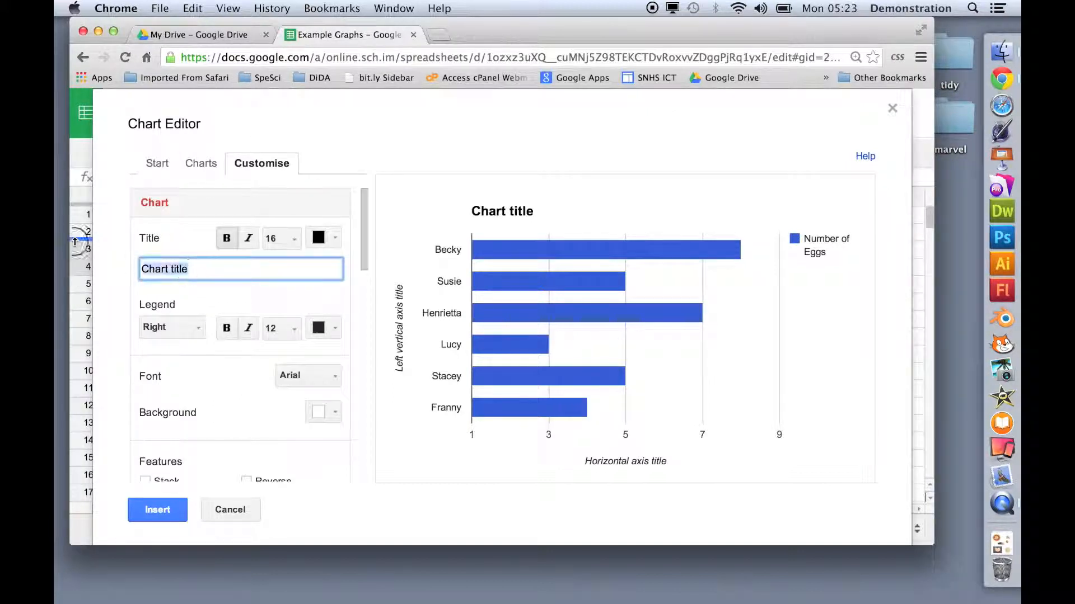
left_click(193, 276)
left_click_drag(192, 271, 143, 271)
type("A graph to show the number of eggs l")
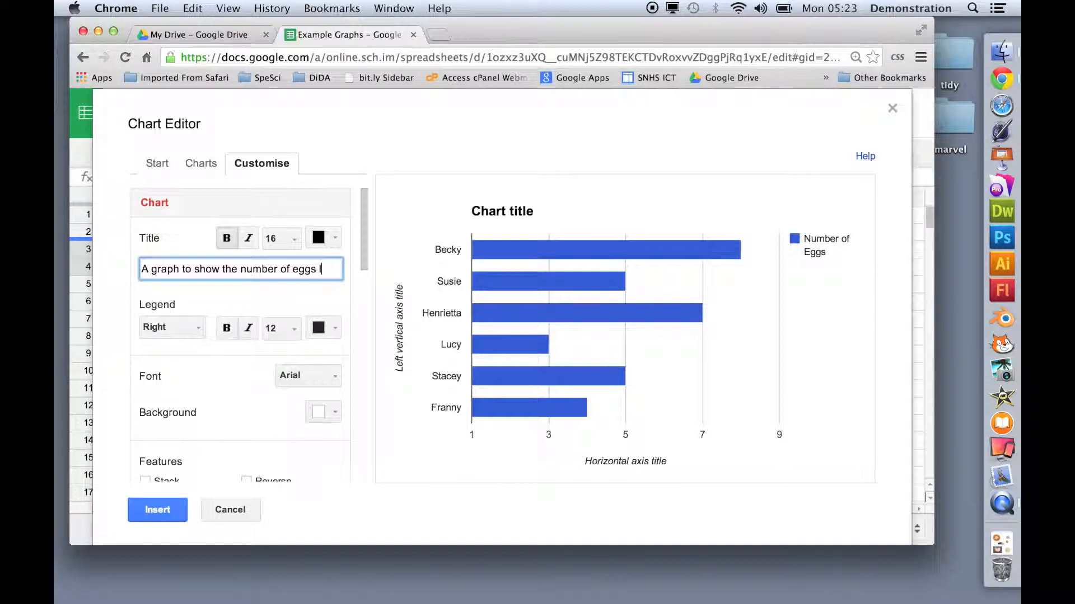
type("ayed")
key("BackSpace")
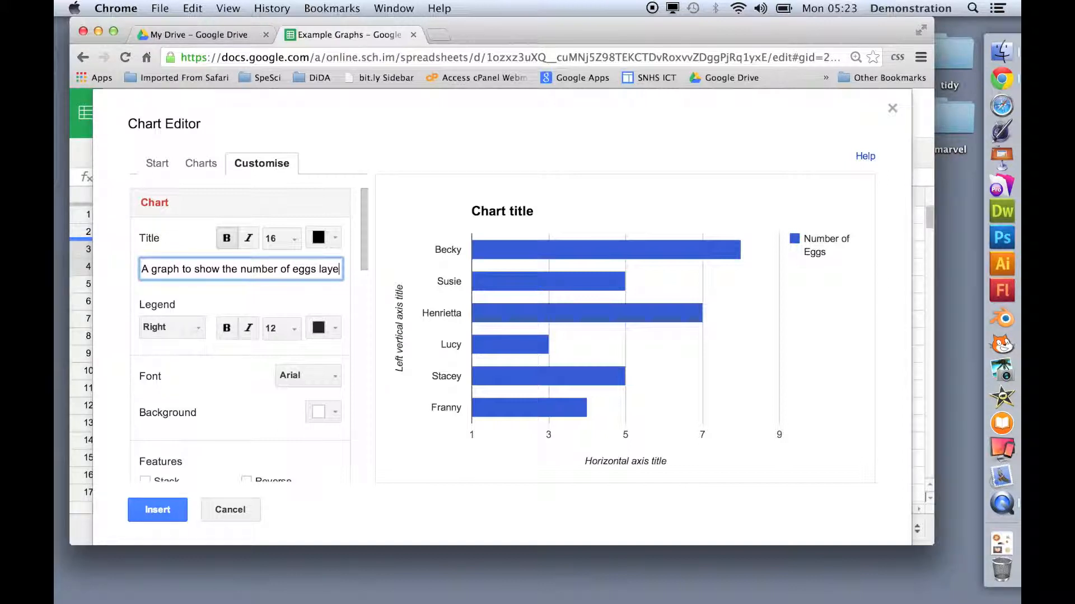
type("id by")
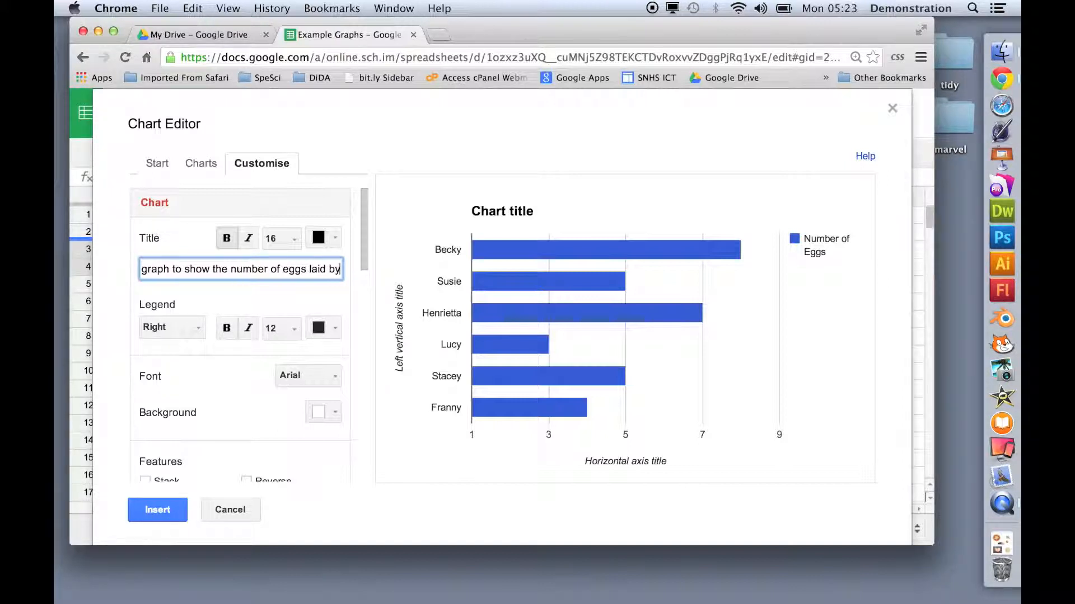
type(" Mr ")
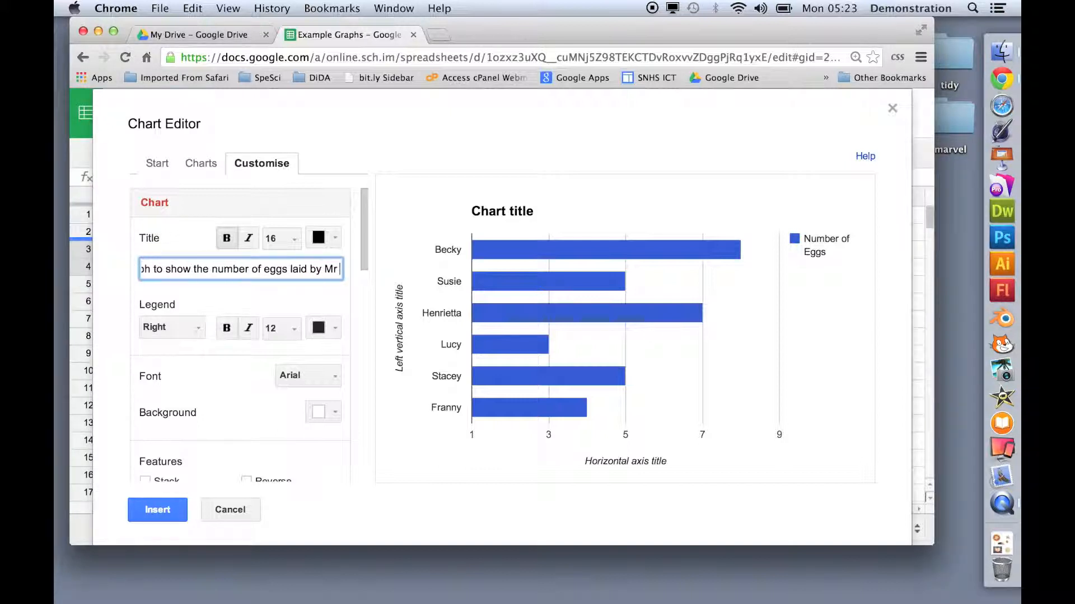
type("MacgGr")
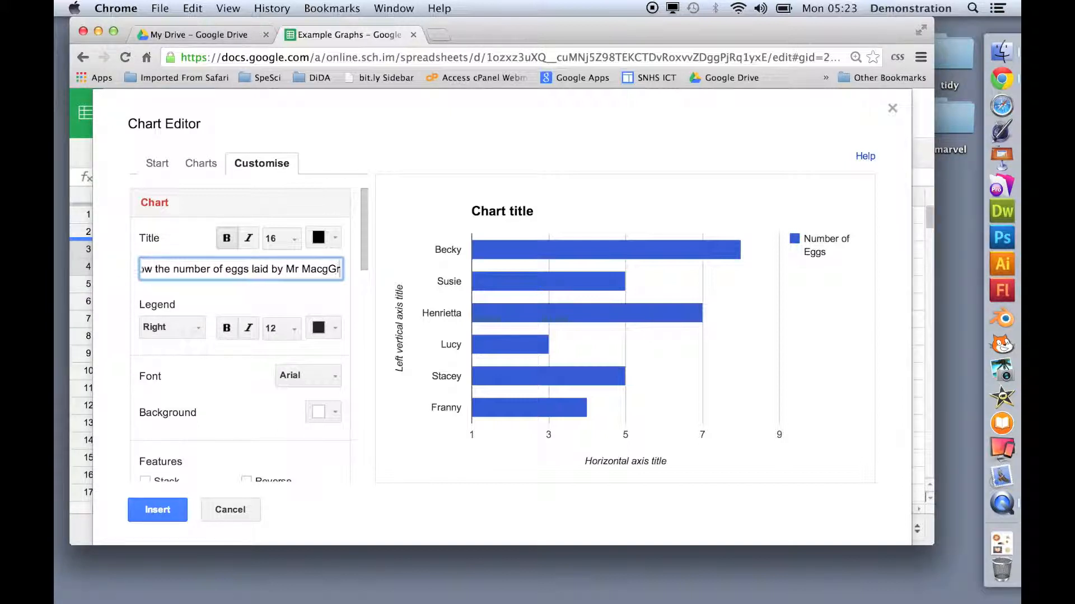
type("egor's Hens")
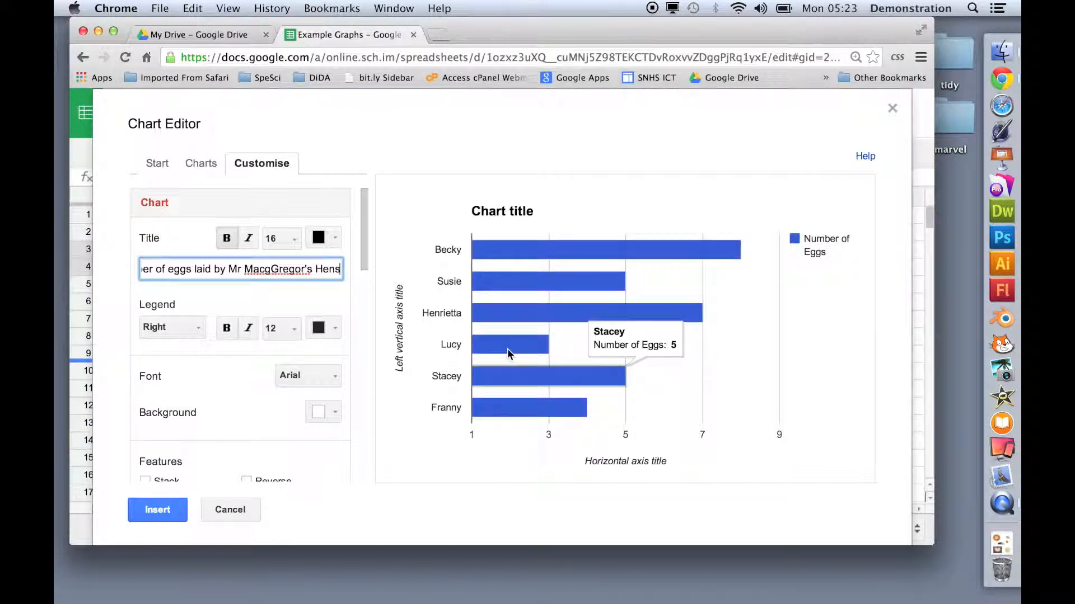
left_click(199, 335)
left_click(188, 462)
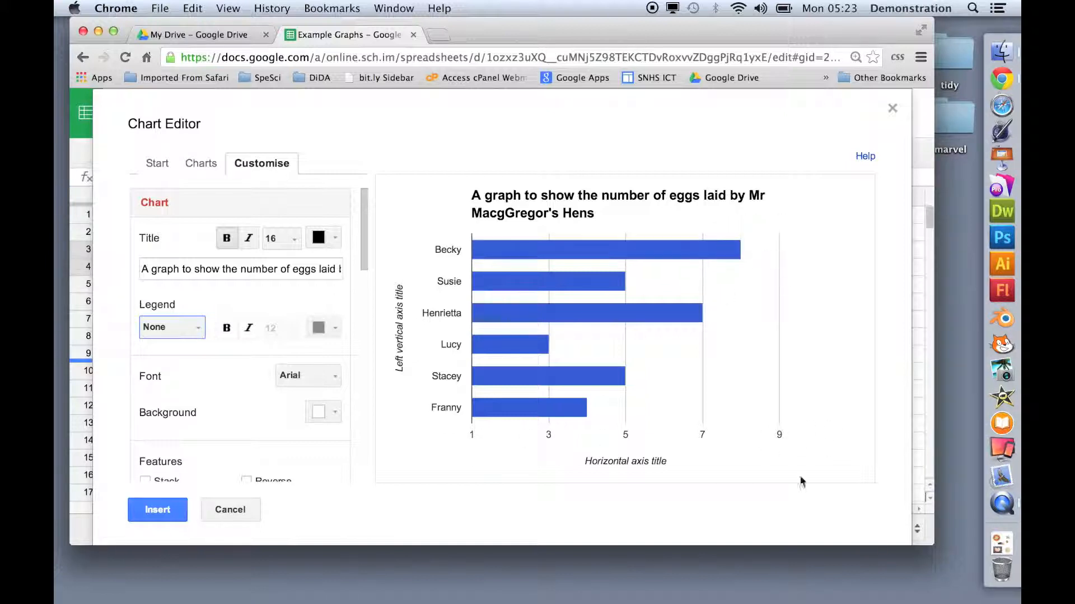
Set the horizontal axis of the egg chart to a minimum of 0 and a maximum of 8.
scroll(246, 379, "down", 10)
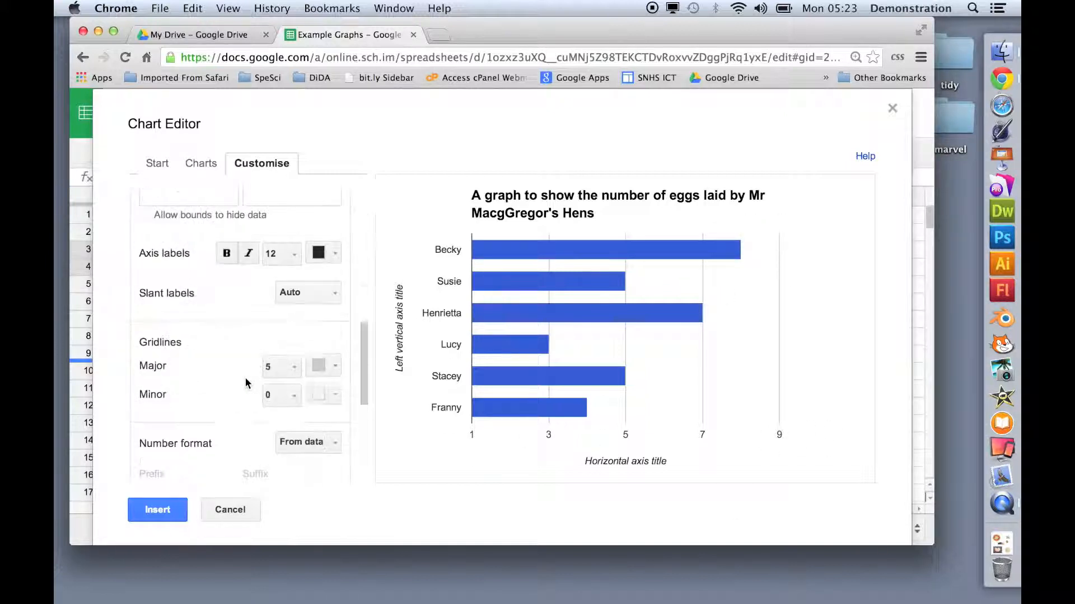
scroll(246, 379, "up", 9)
scroll(245, 381, "down", 3)
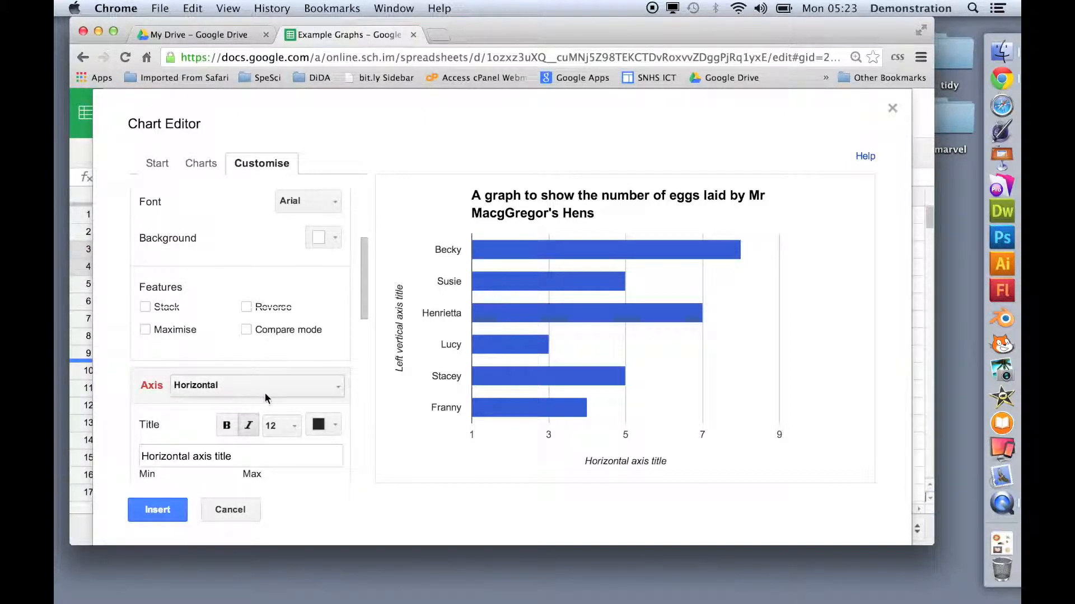
scroll(255, 392, "down", 2)
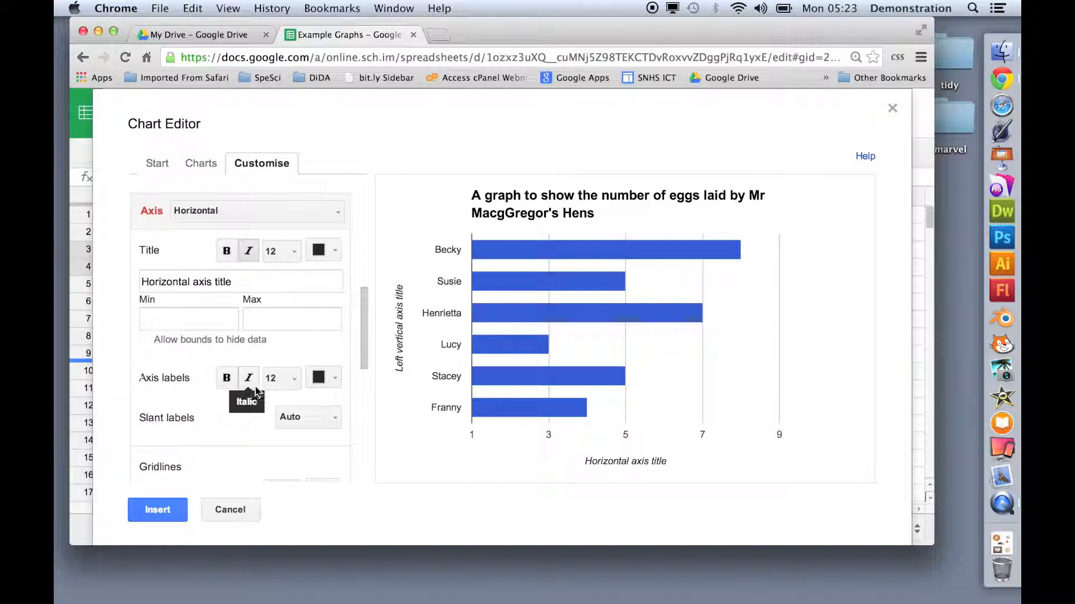
left_click(180, 324)
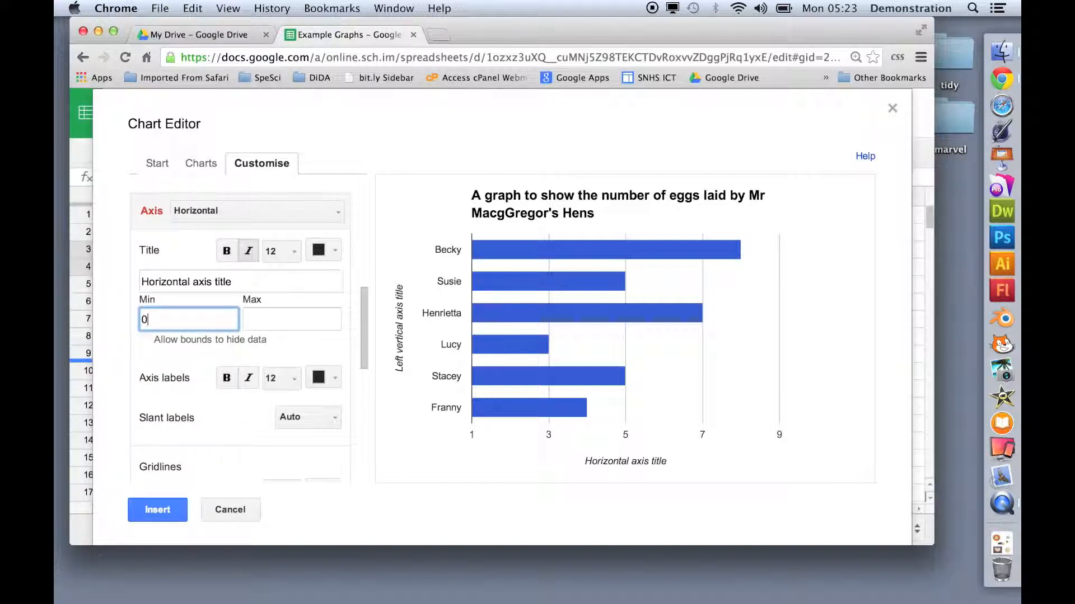
left_click(269, 320)
type("8")
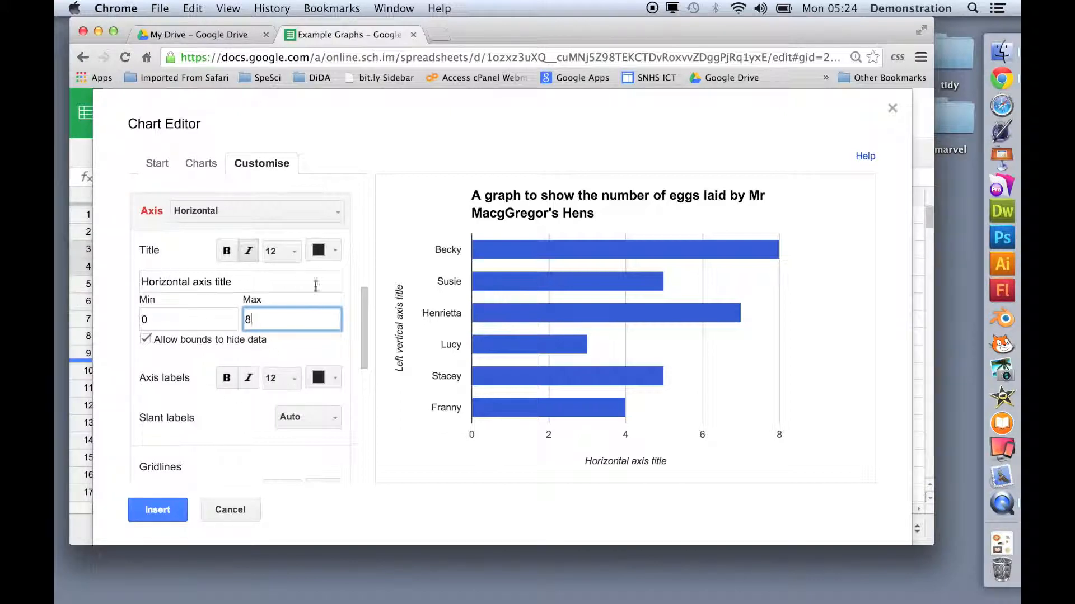
Set the horizontal axis title to "Number of Eggs".
left_click_drag(244, 281, 118, 283)
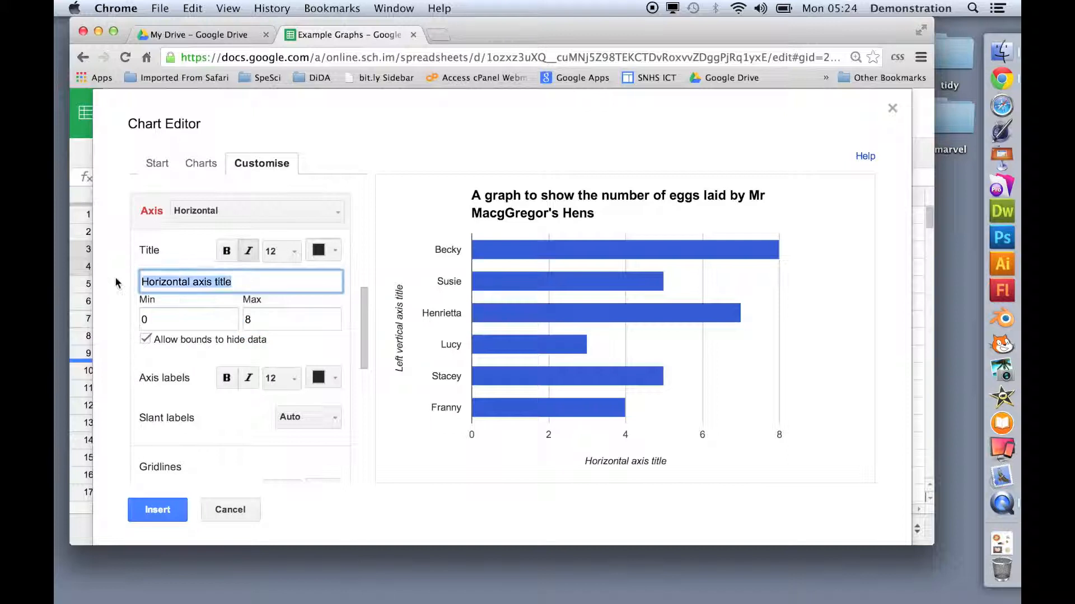
type("Number of Eggs")
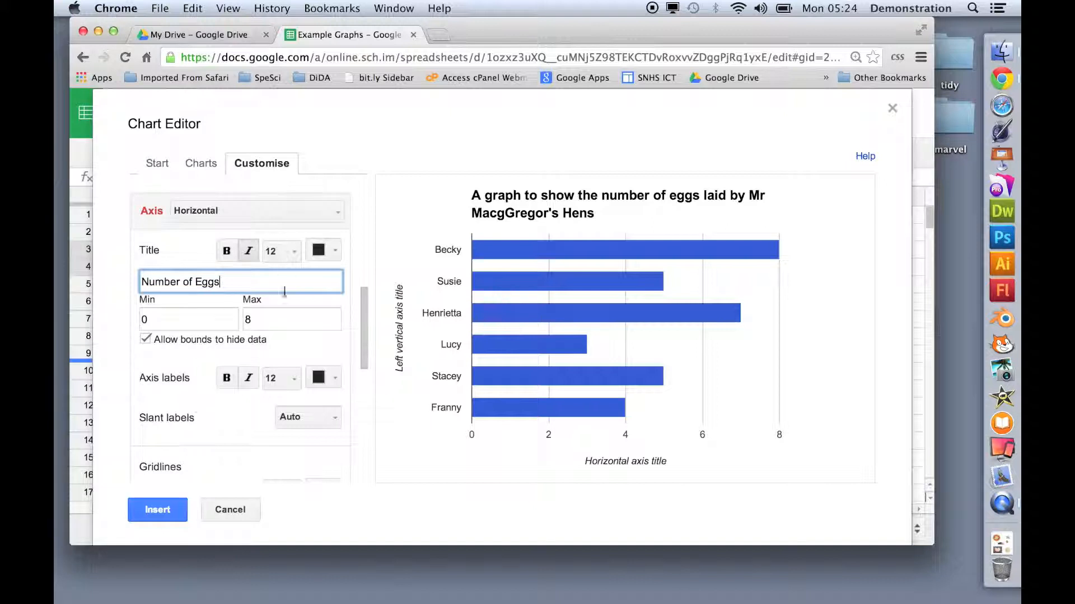
left_click(269, 319)
Set the left vertical axis title to "Name of Hen" and colour the Number of Eggs bars red.
left_click(253, 210)
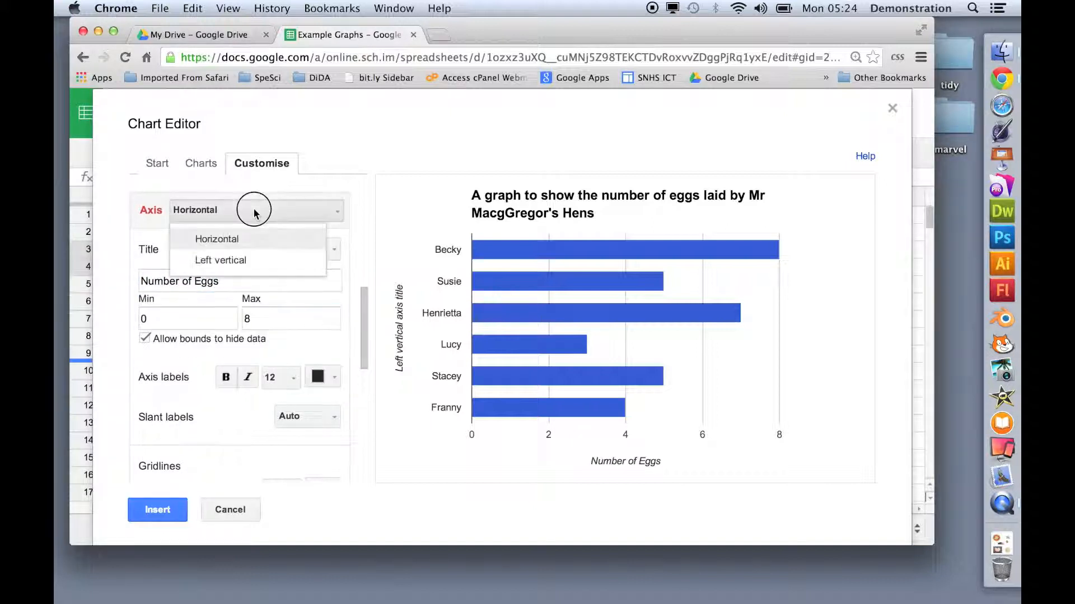
left_click(245, 268)
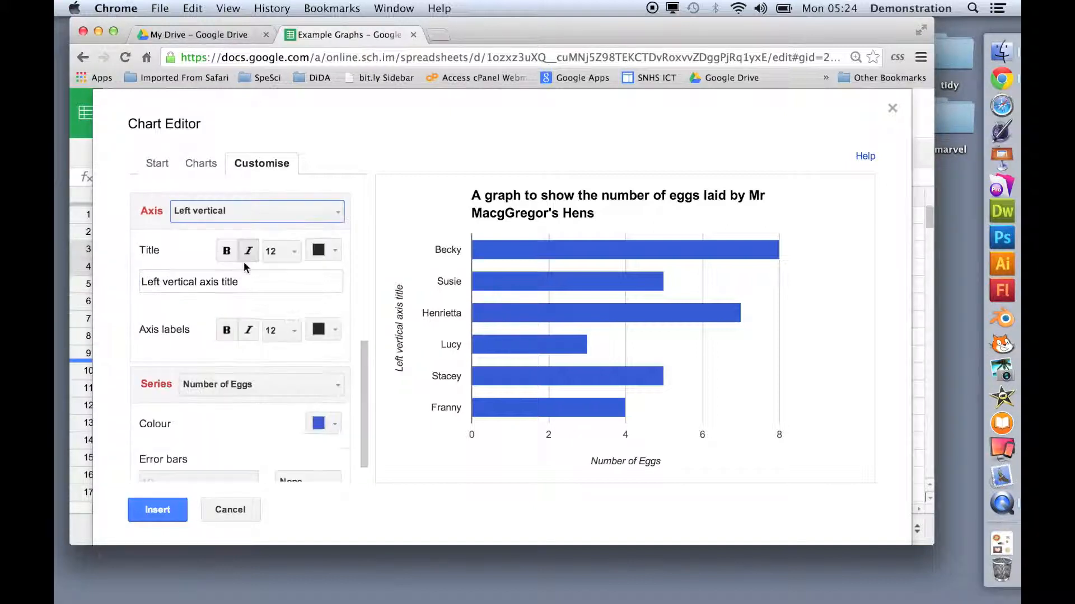
left_click(240, 282)
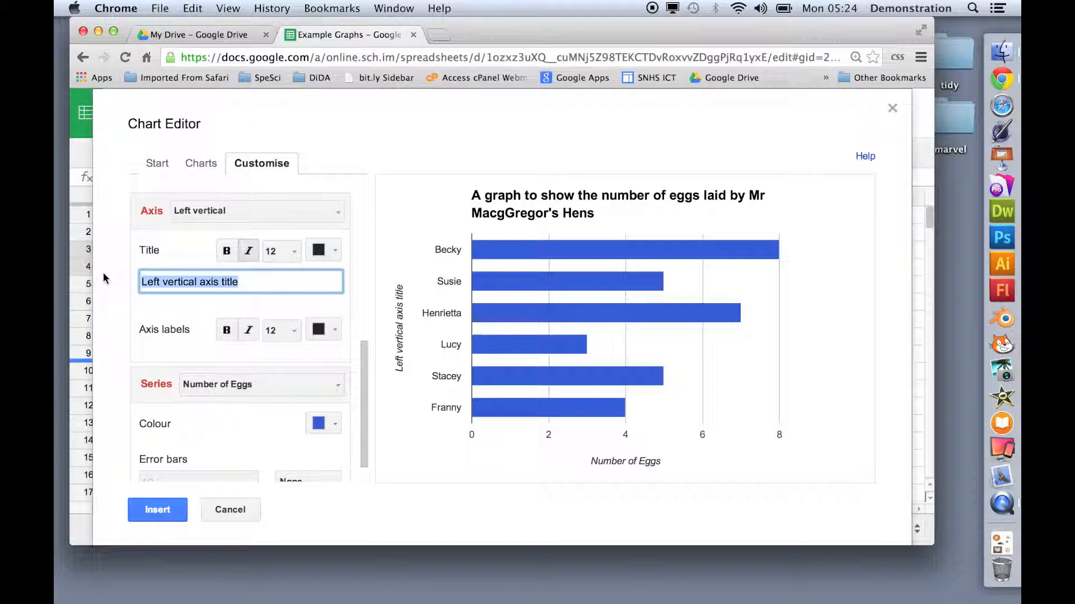
type("Name of Hen")
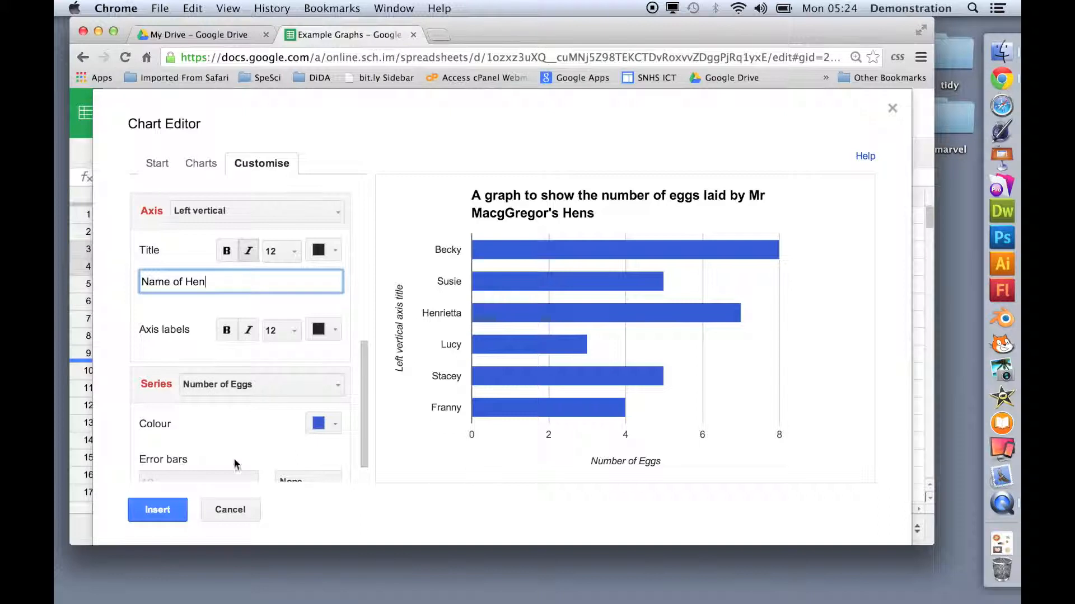
left_click(322, 425)
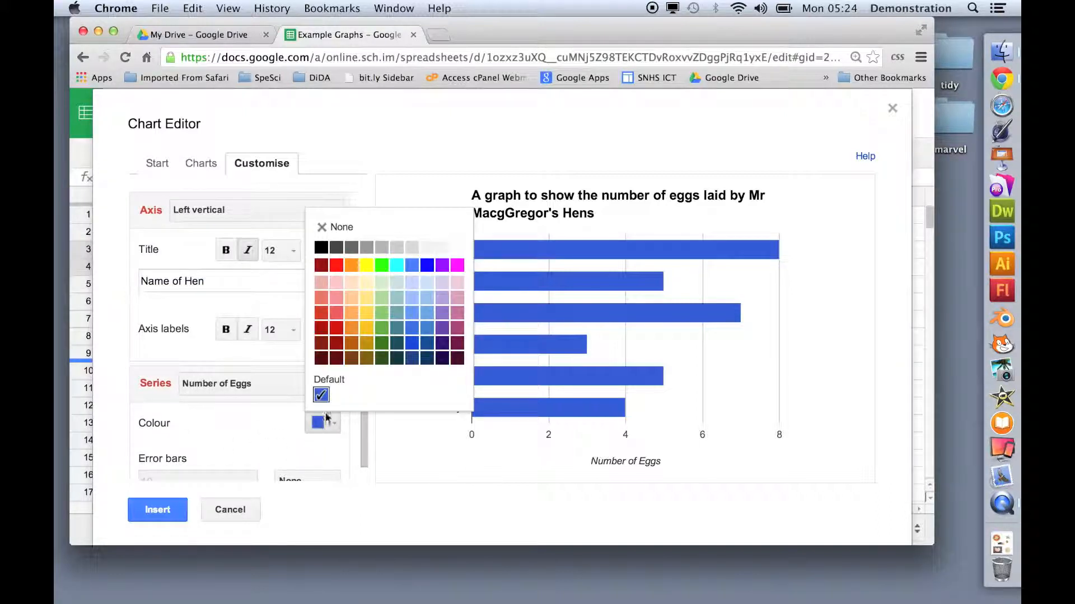
left_click(336, 327)
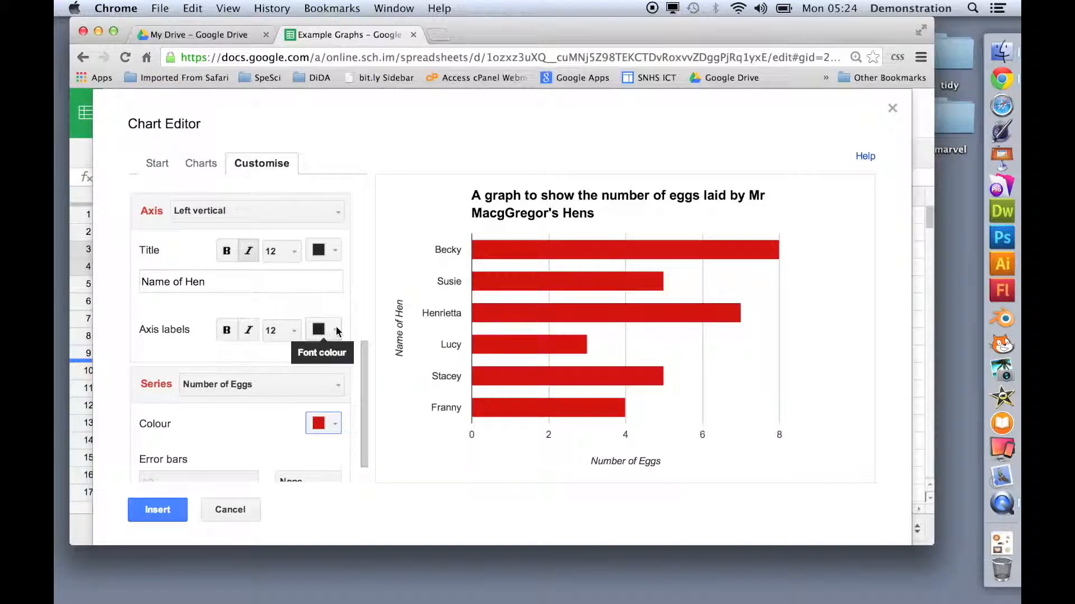
Insert the finished egg bar chart into the Eggs sheet and look it over.
scroll(276, 364, "down", 1)
scroll(275, 364, "up", 10)
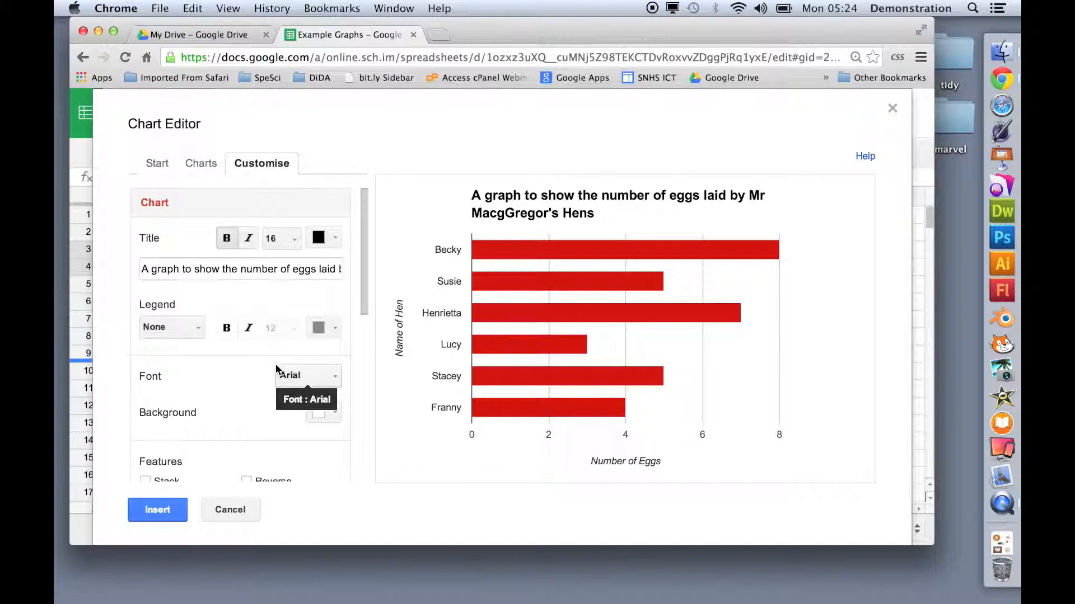
left_click(164, 508)
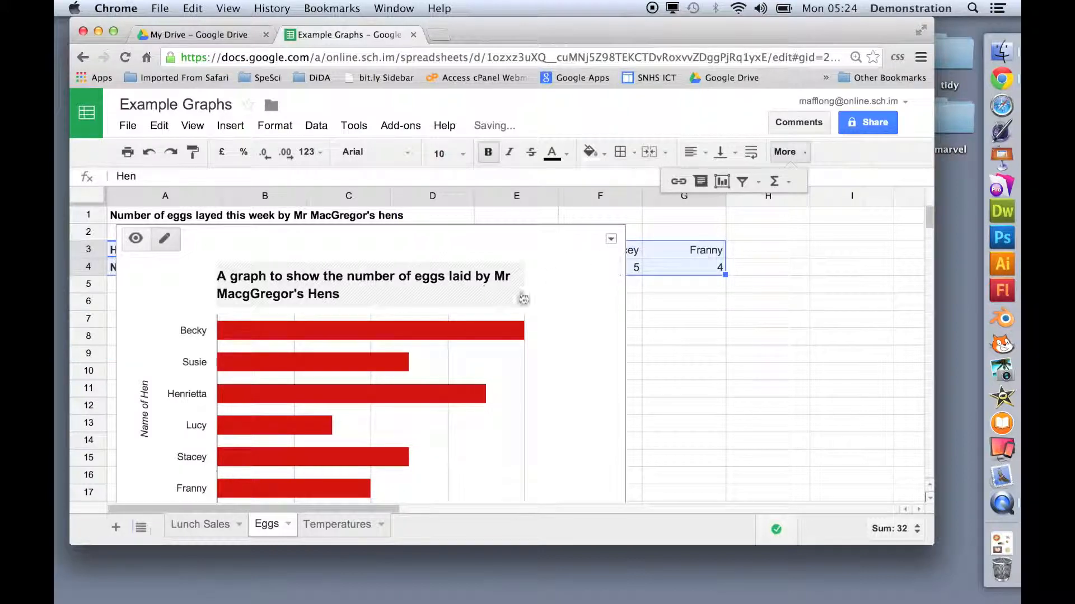
left_click(687, 313)
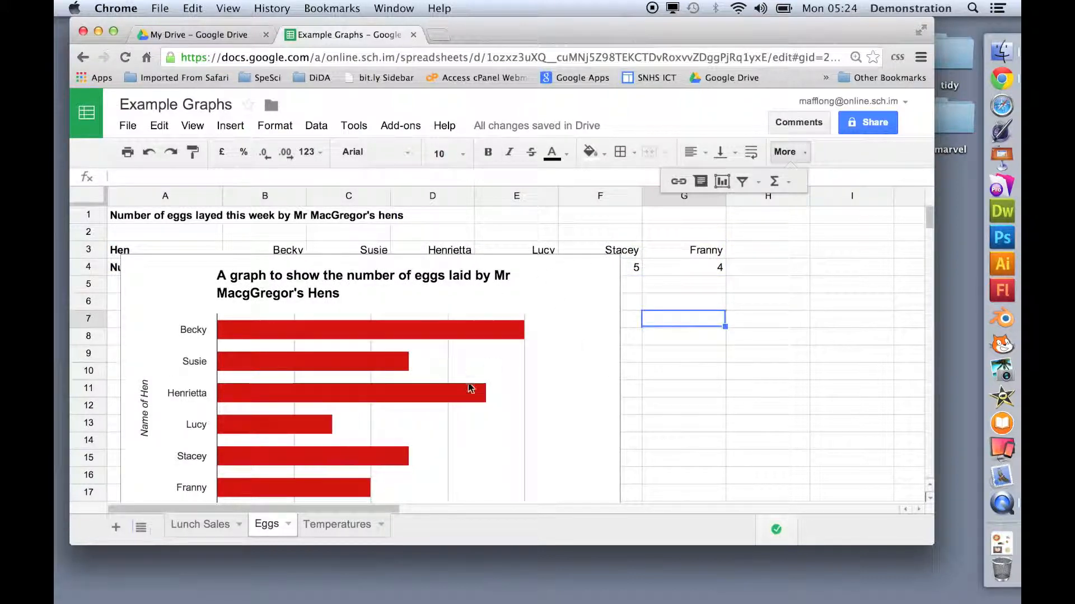
scroll(469, 387, "down", 2)
scroll(468, 387, "up", 2)
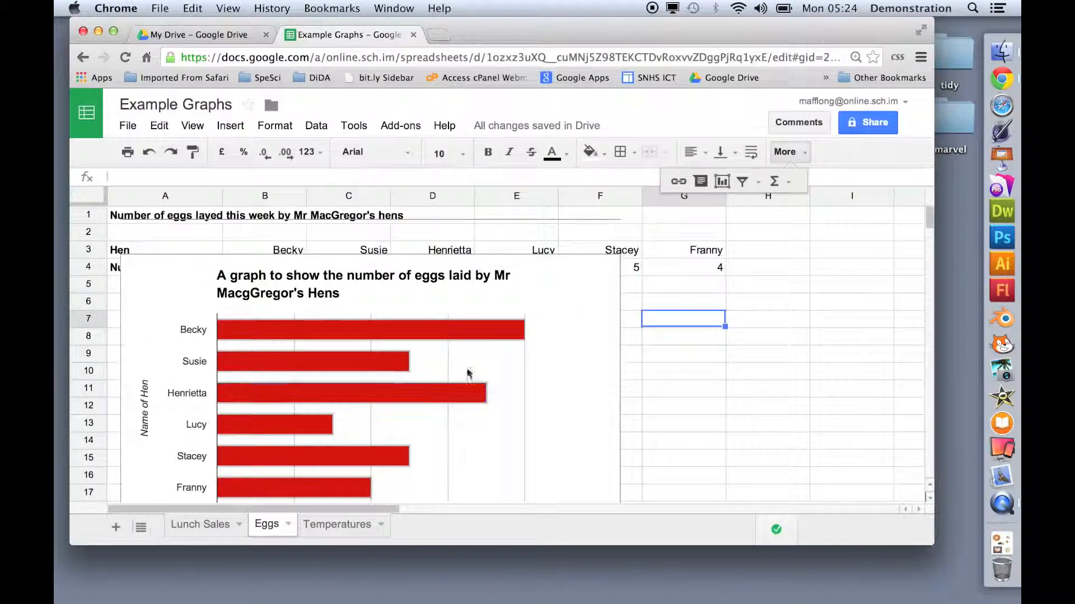
Start a new chart from the month and temperature data in A3:M4 on the Temperatures sheet.
left_click(335, 523)
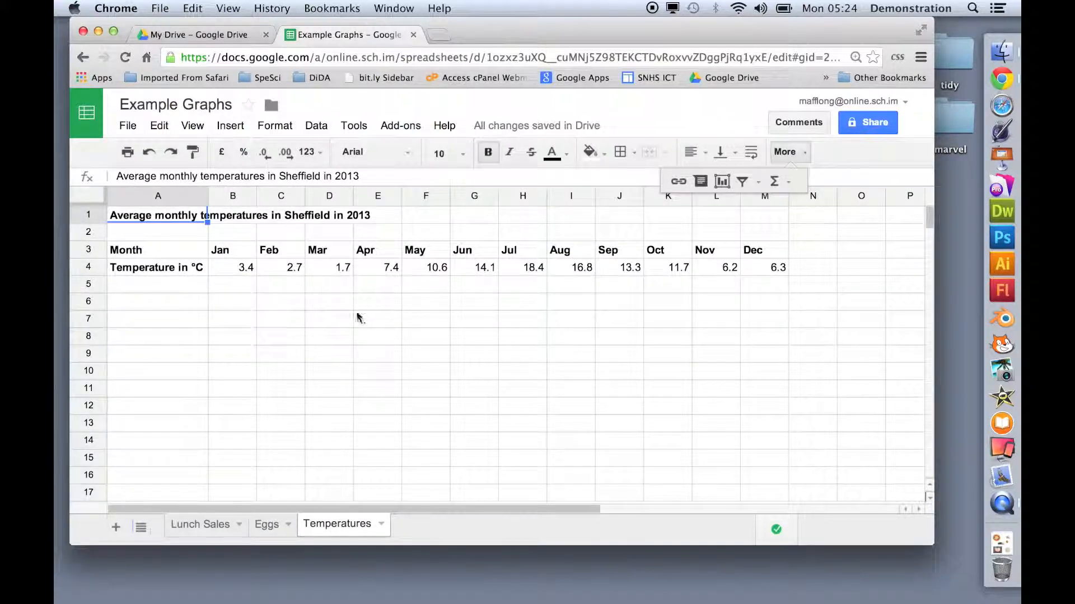
left_click(299, 285)
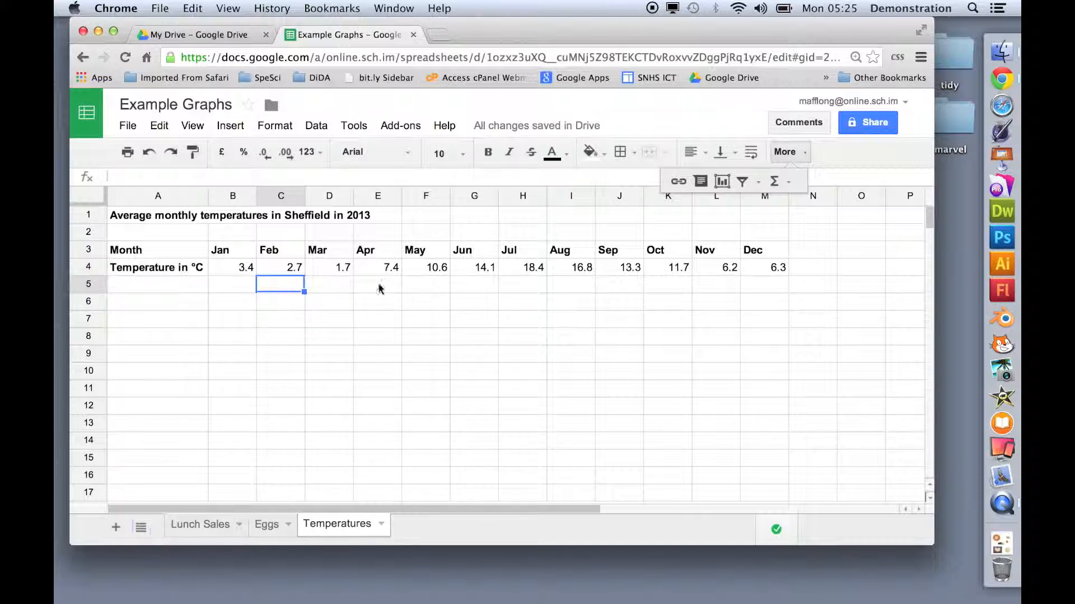
left_click_drag(159, 252, 770, 267)
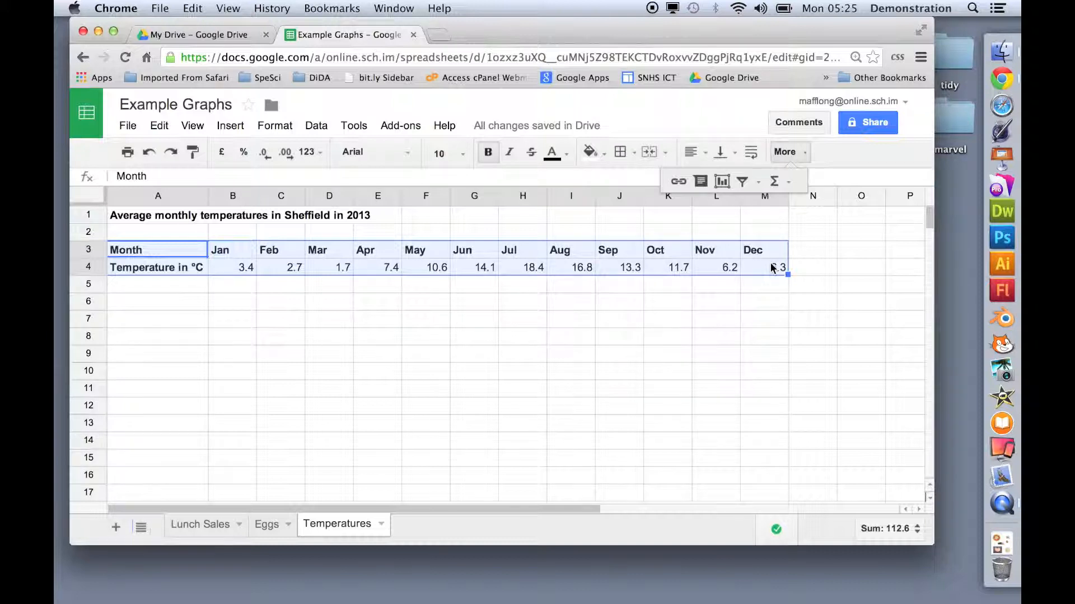
left_click(723, 181)
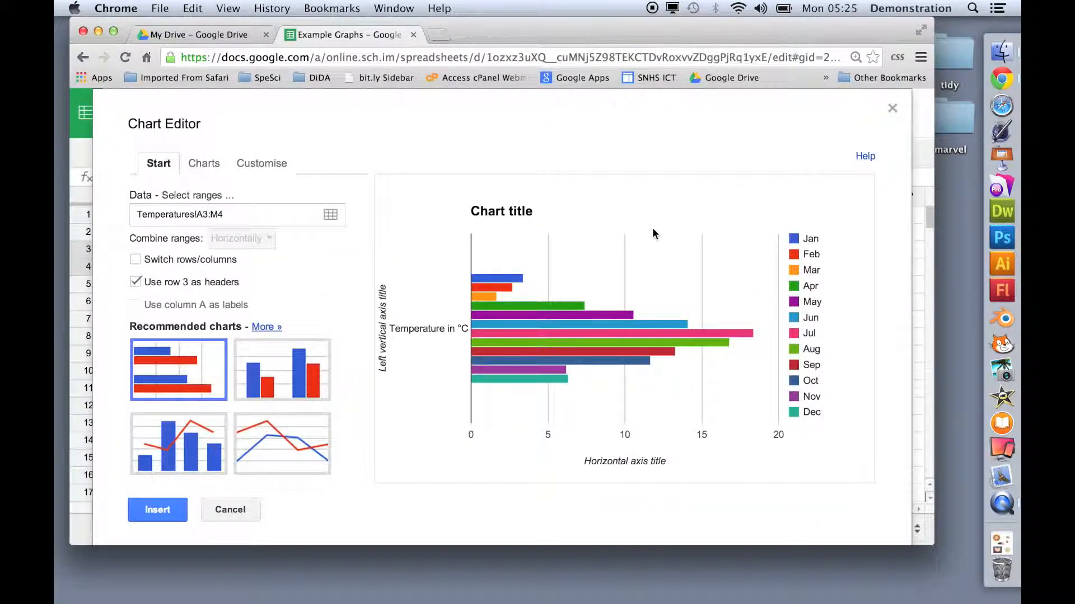
Make the temperature chart a line chart with rows and columns switched.
mouse_move(521, 375)
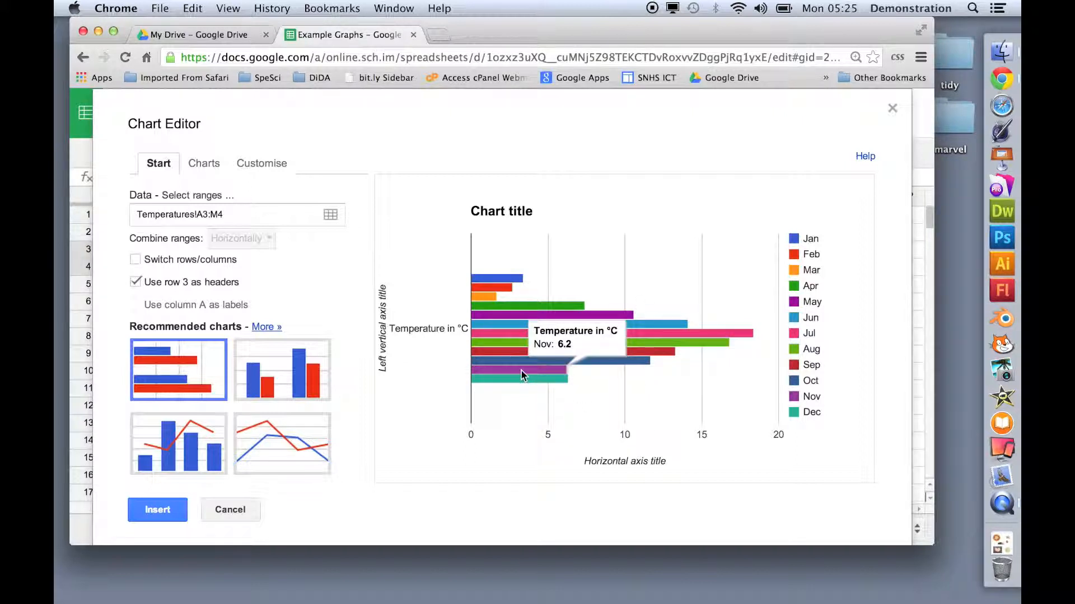
left_click(271, 440)
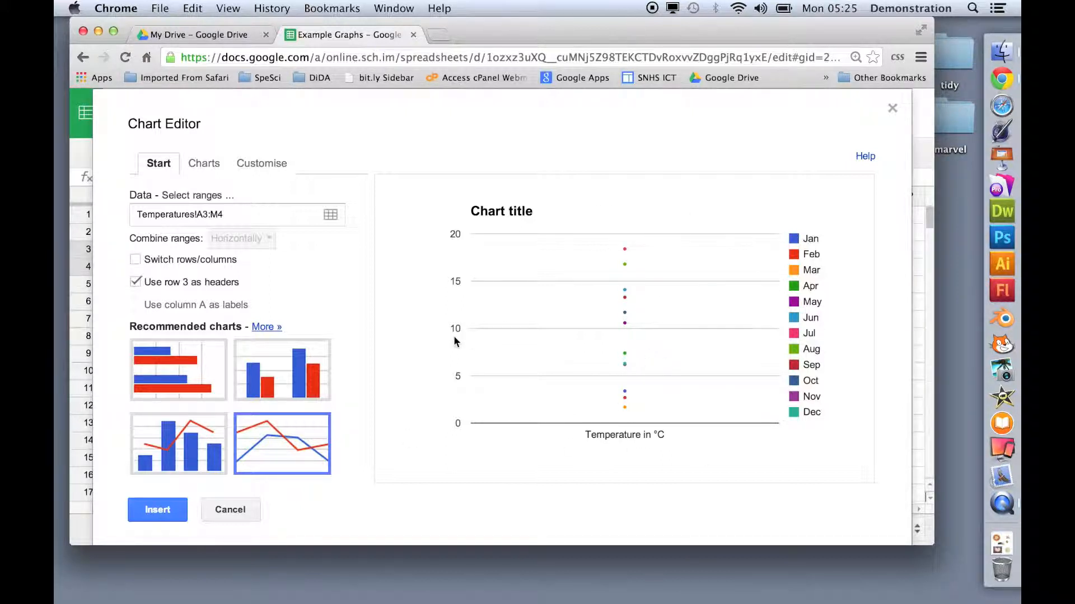
left_click(135, 261)
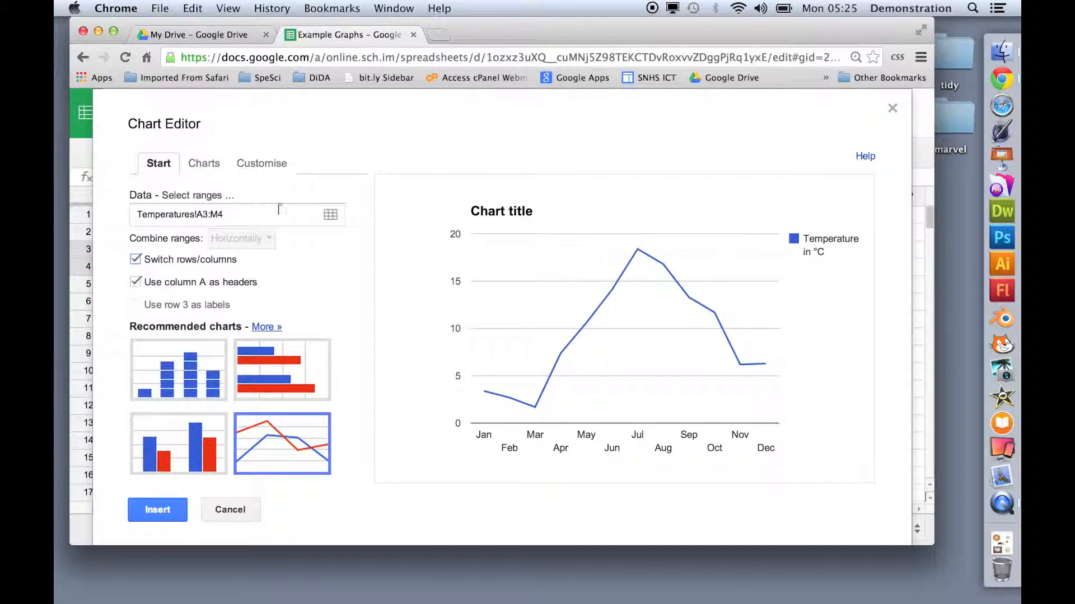
Set the legend of the temperature line chart to None.
left_click(262, 166)
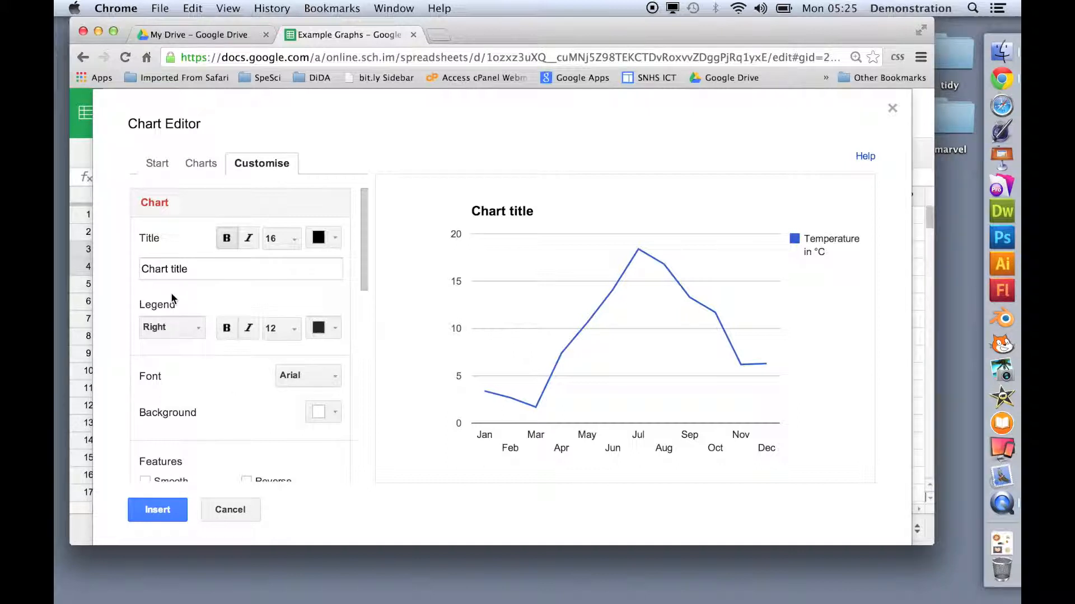
left_click(192, 328)
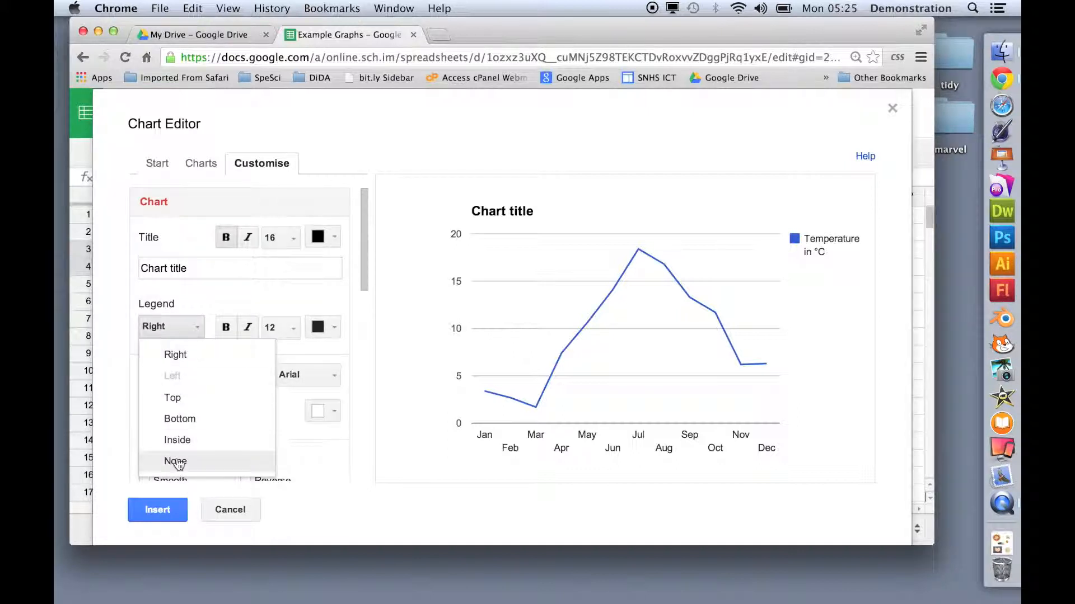
left_click(177, 460)
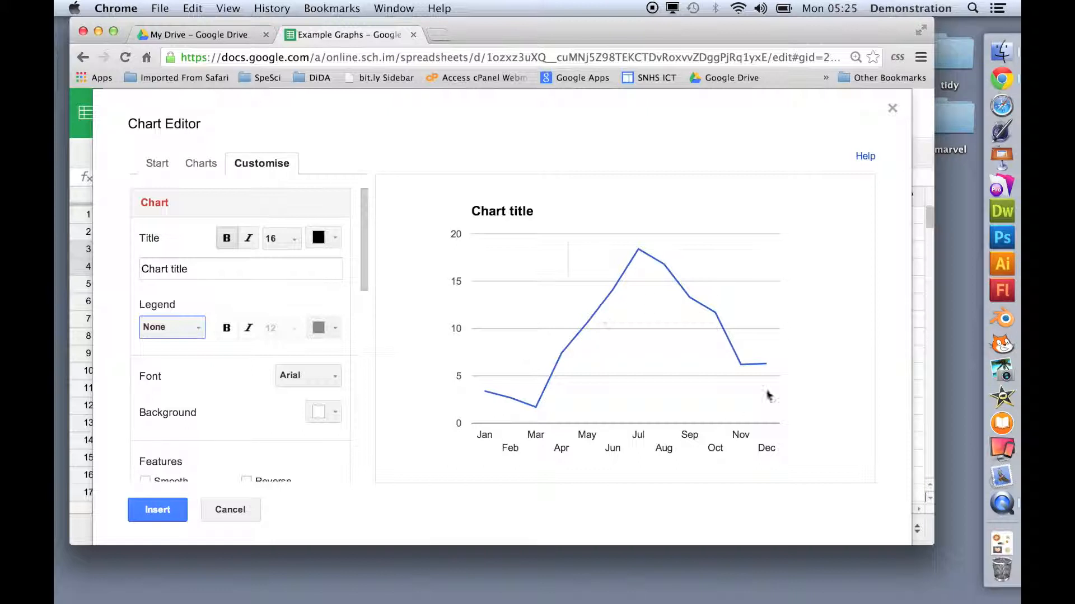
Set the horizontal axis title of the temperature chart to "Month".
scroll(223, 401, "down", 7)
scroll(222, 400, "up", 6)
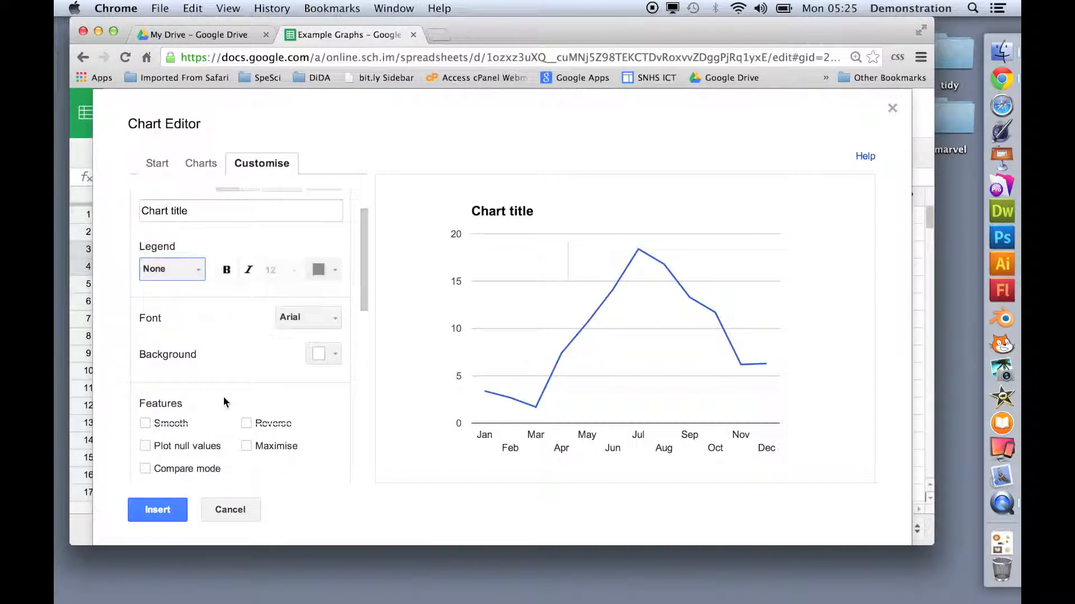
scroll(223, 401, "down", 4)
scroll(223, 401, "up", 1)
scroll(224, 400, "down", 2)
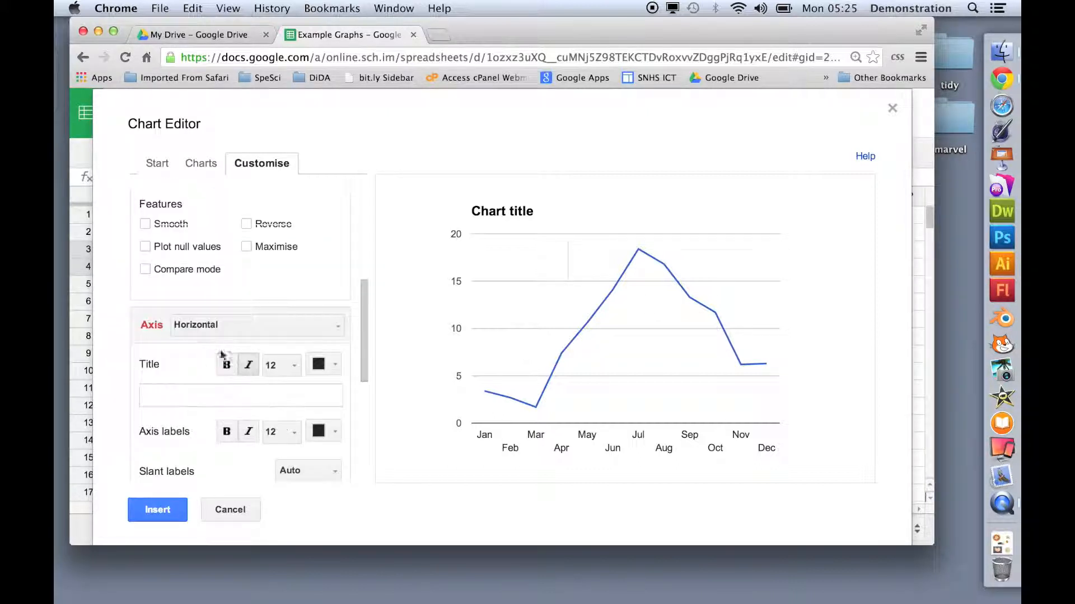
left_click(192, 390)
type("Month")
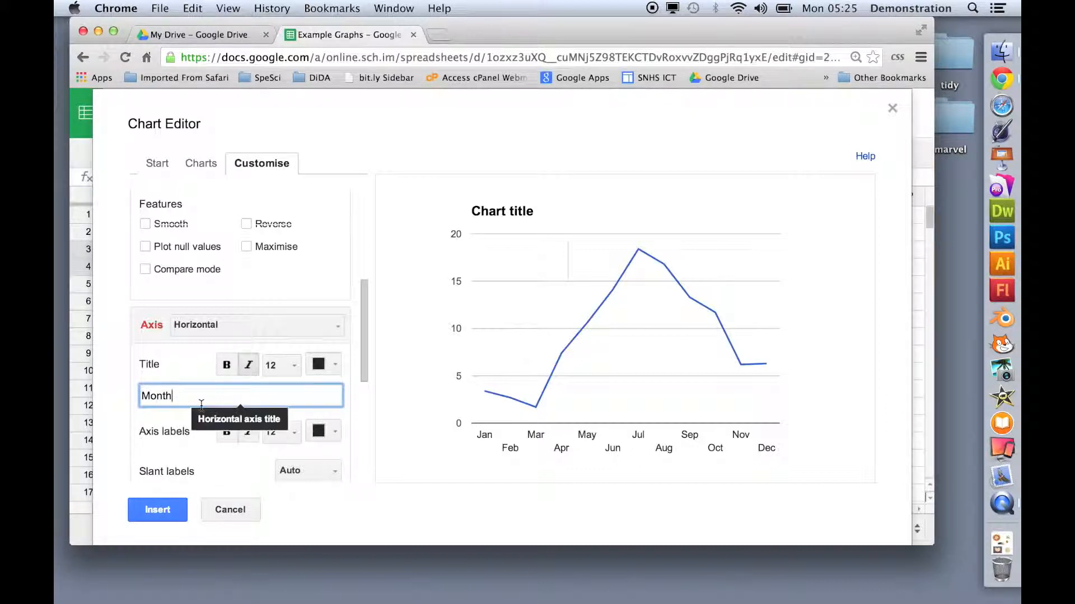
Set the left vertical axis title of the temperature chart to "Temperature in °C".
scroll(200, 404, "down", 5)
scroll(200, 410, "up", 5)
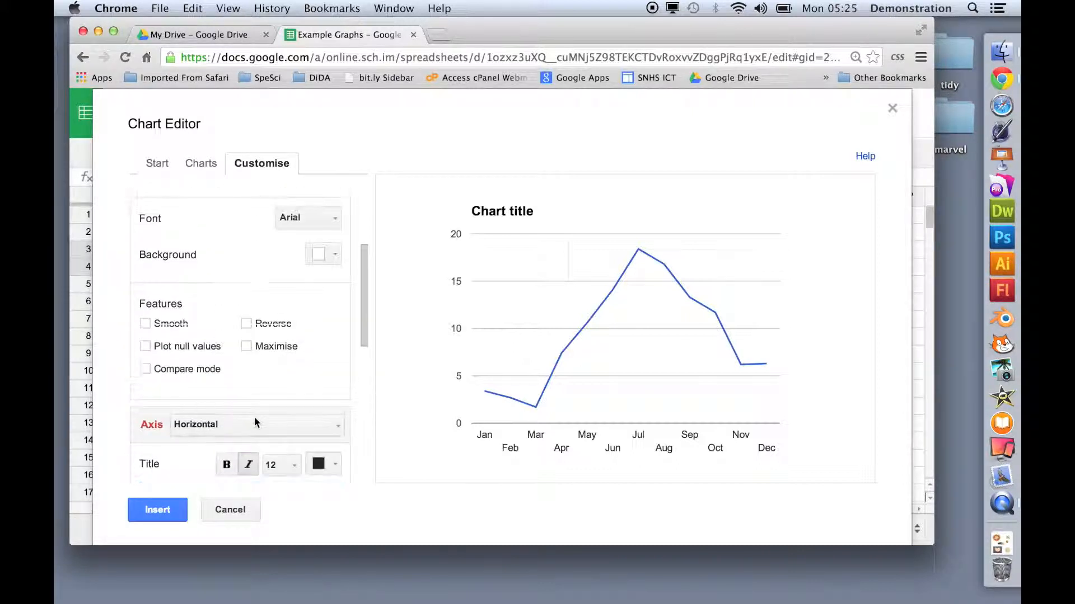
scroll(252, 415, "down", 3)
scroll(251, 417, "up", 1)
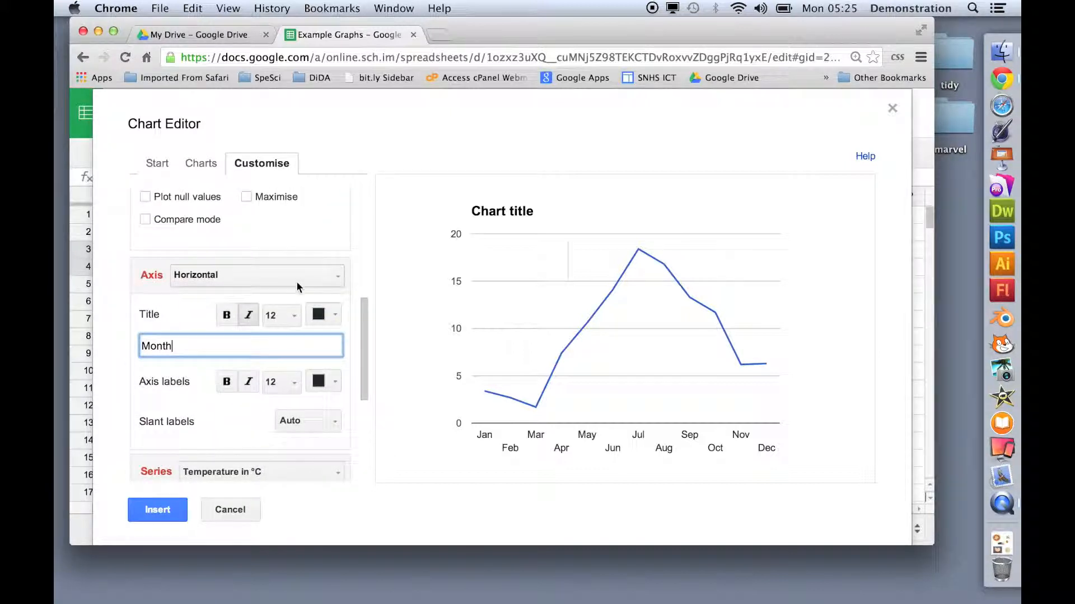
left_click(296, 276)
left_click(267, 324)
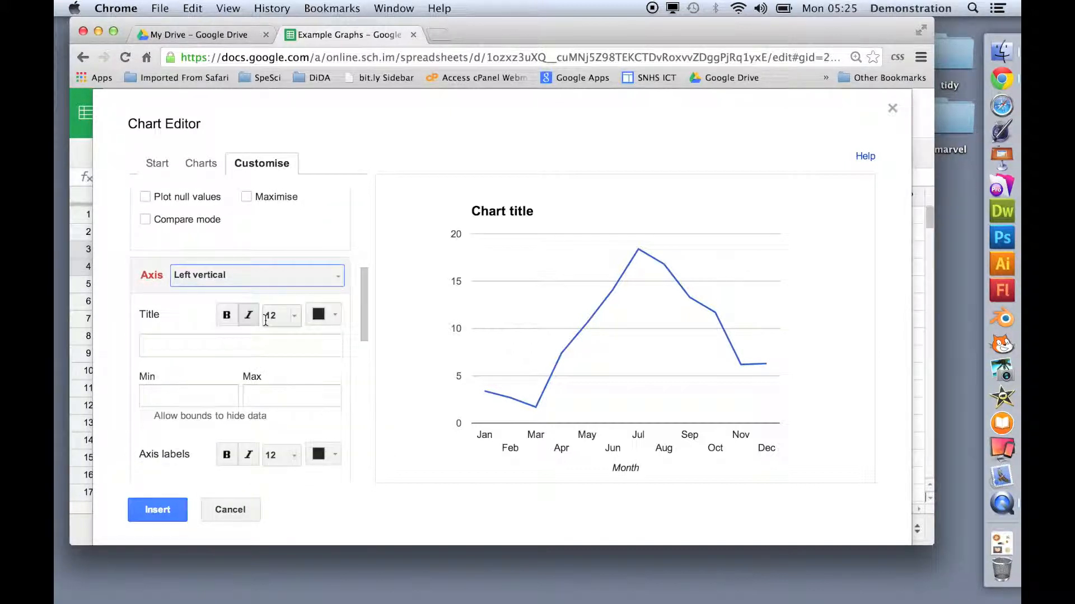
type("Temperature in °C")
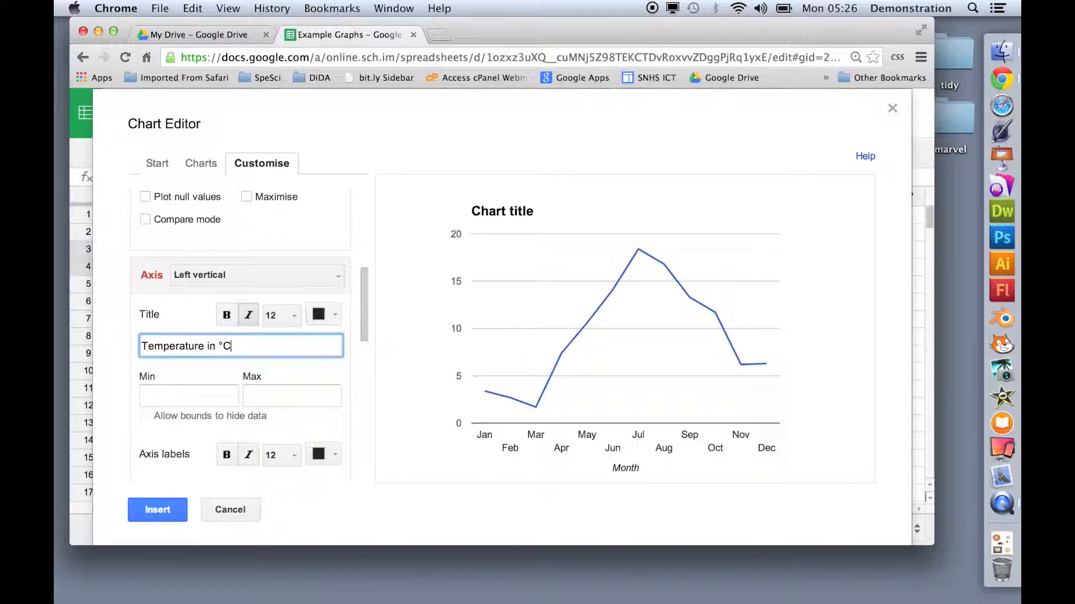
left_click(181, 390)
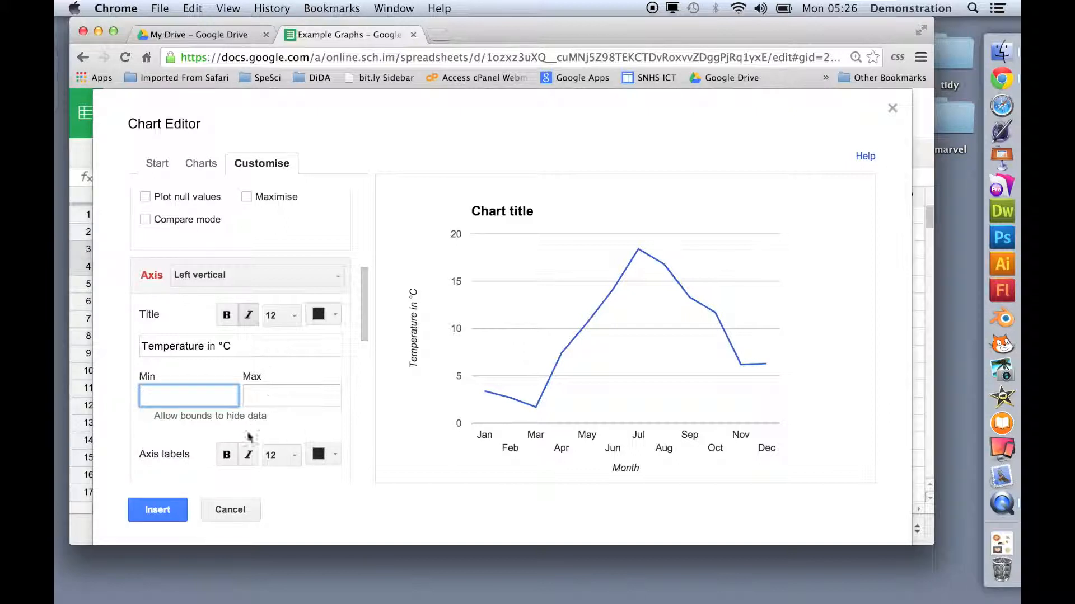
Colour the line of the "Temperature in °C" series red.
scroll(271, 469, "down", 5)
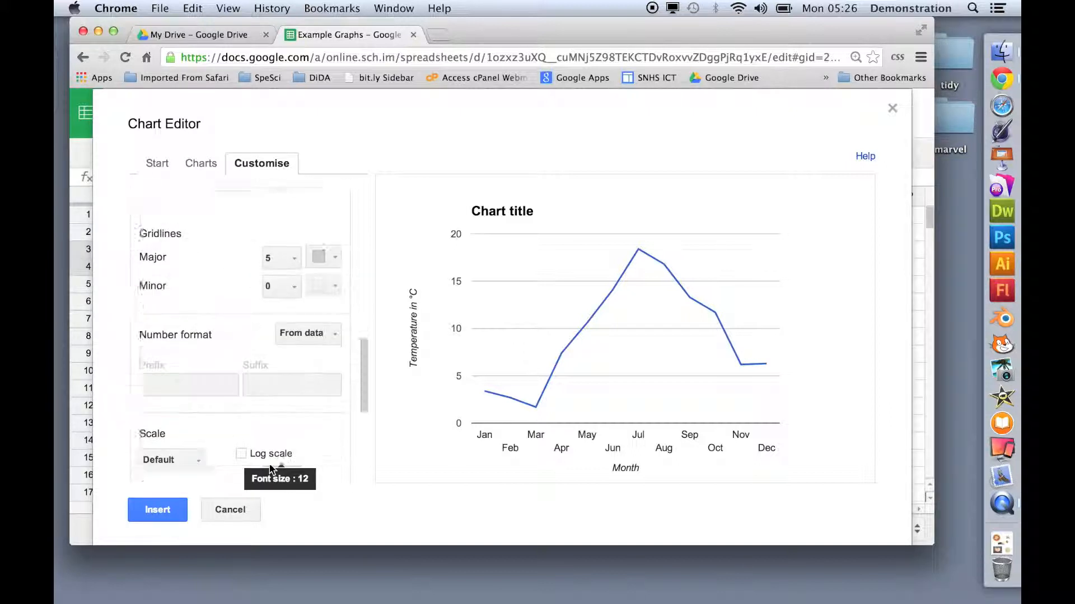
scroll(270, 469, "down", 5)
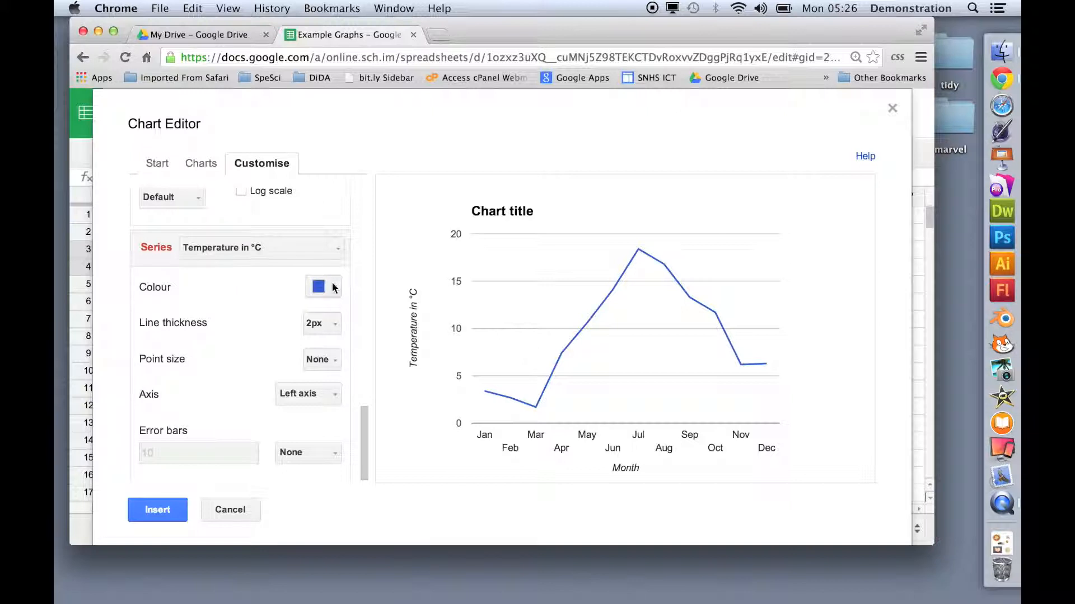
left_click(333, 289)
left_click(336, 356)
Set the chart title to "A chart to show average monthly temperature in Sheffield in 2013".
scroll(203, 294, "up", 5)
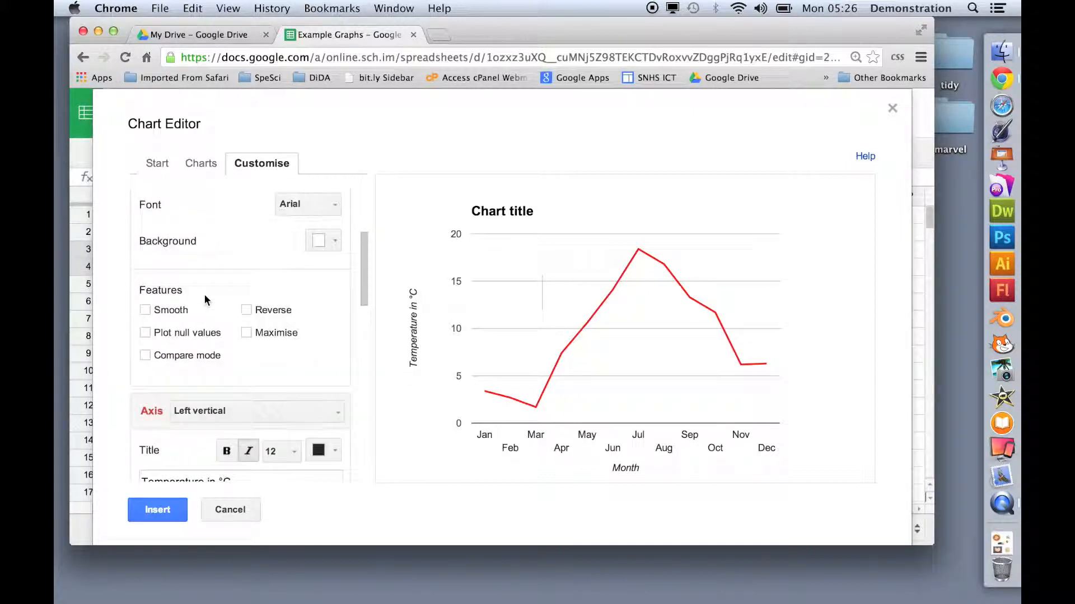
scroll(205, 295, "down", 3)
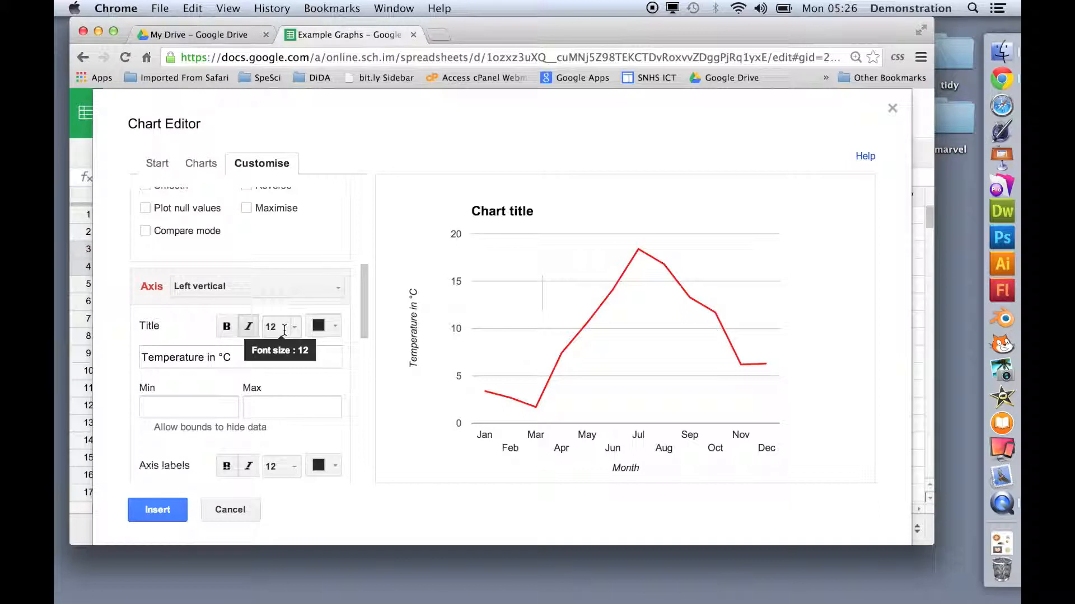
scroll(285, 330, "up", 5)
left_click_drag(190, 269, 112, 269)
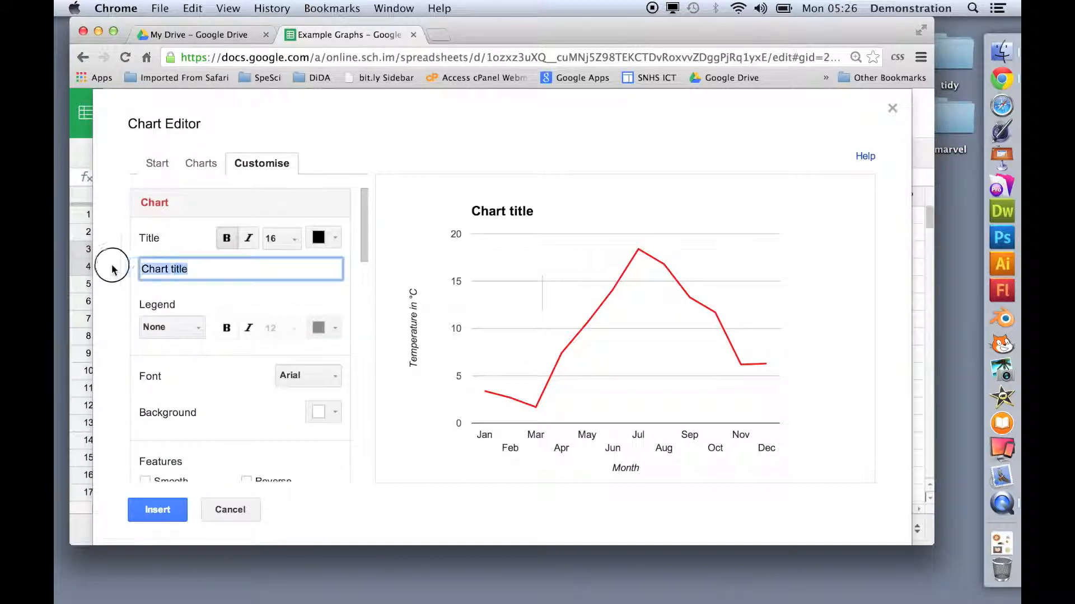
type("A char")
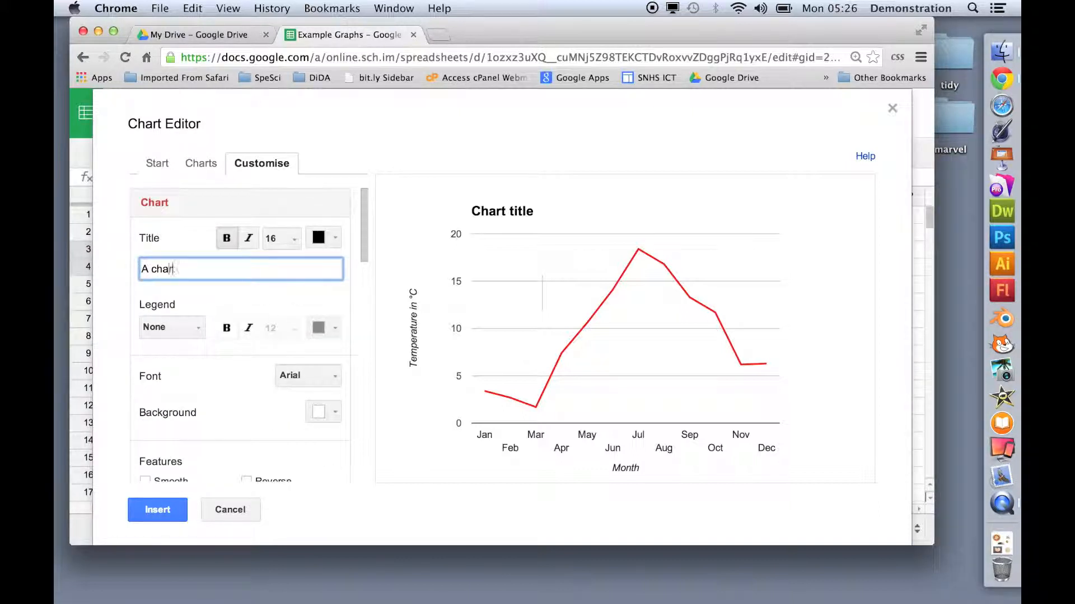
type("t to show average monthly temperatur")
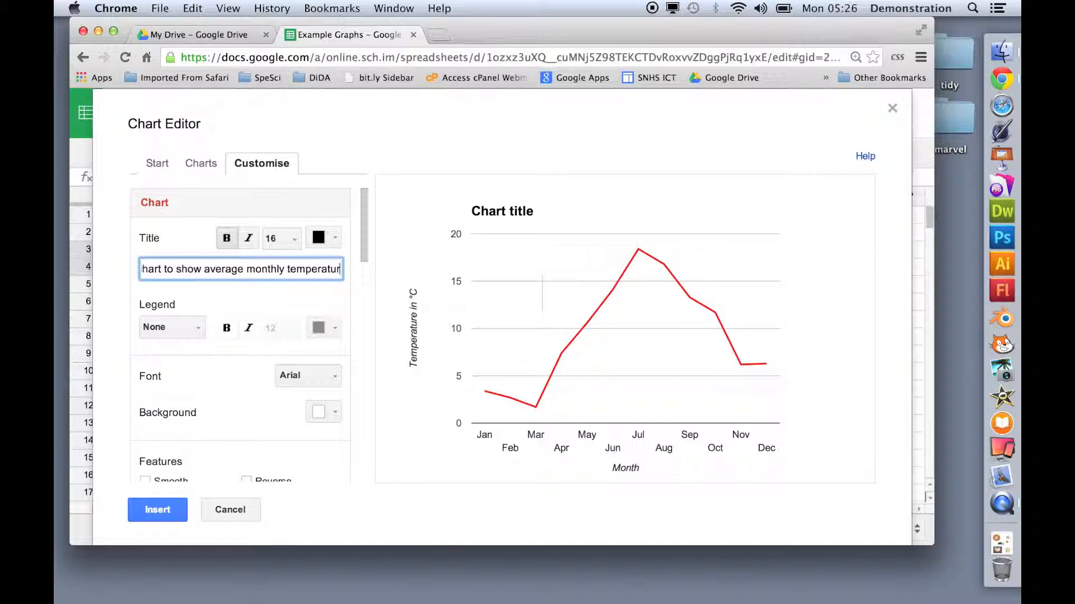
type("e in S")
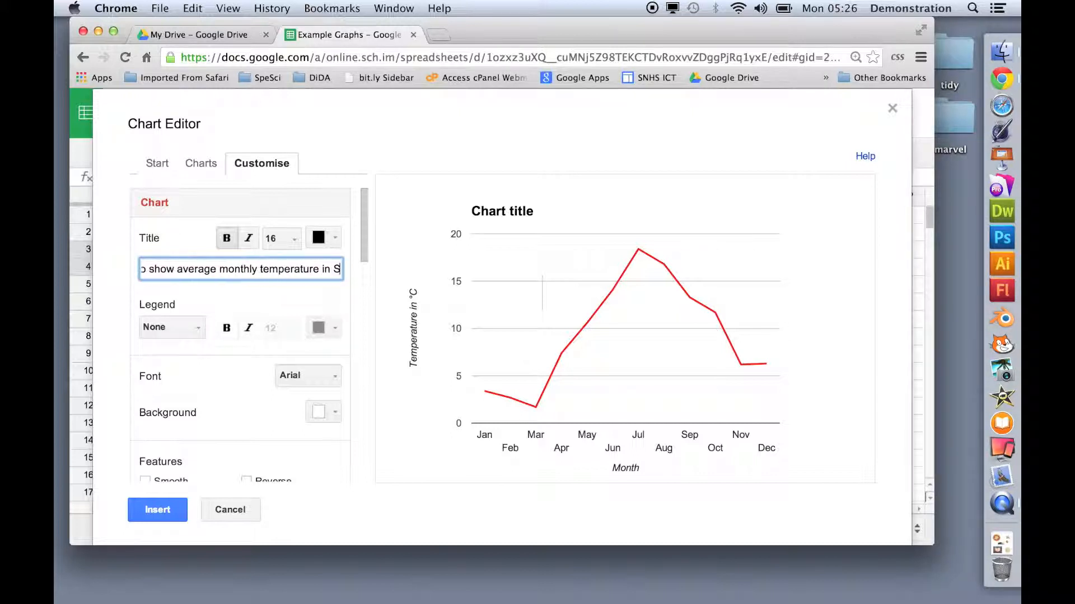
type("heffield in ")
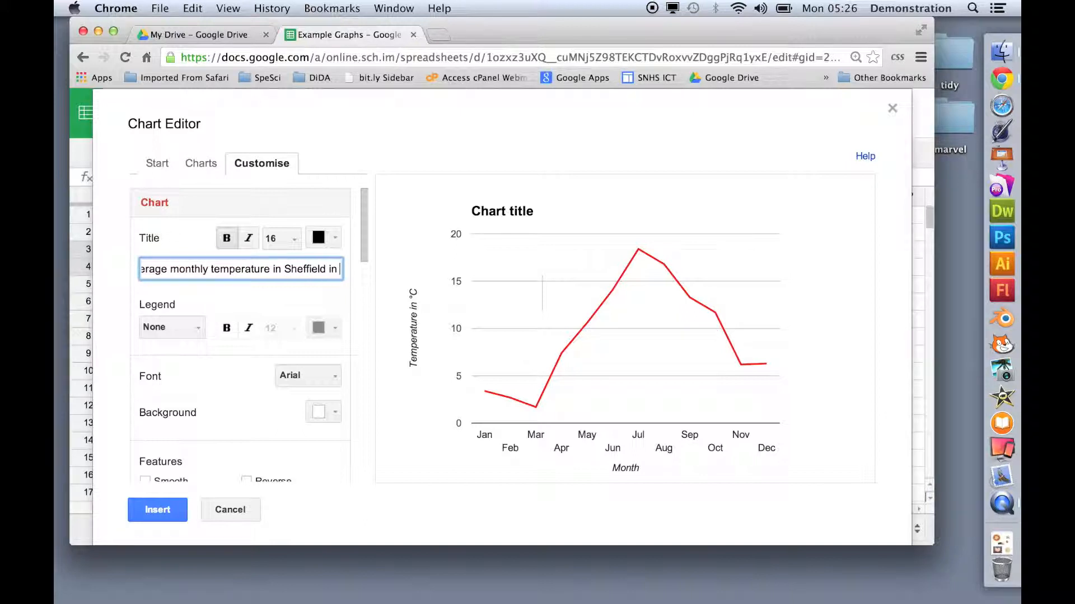
type("2013")
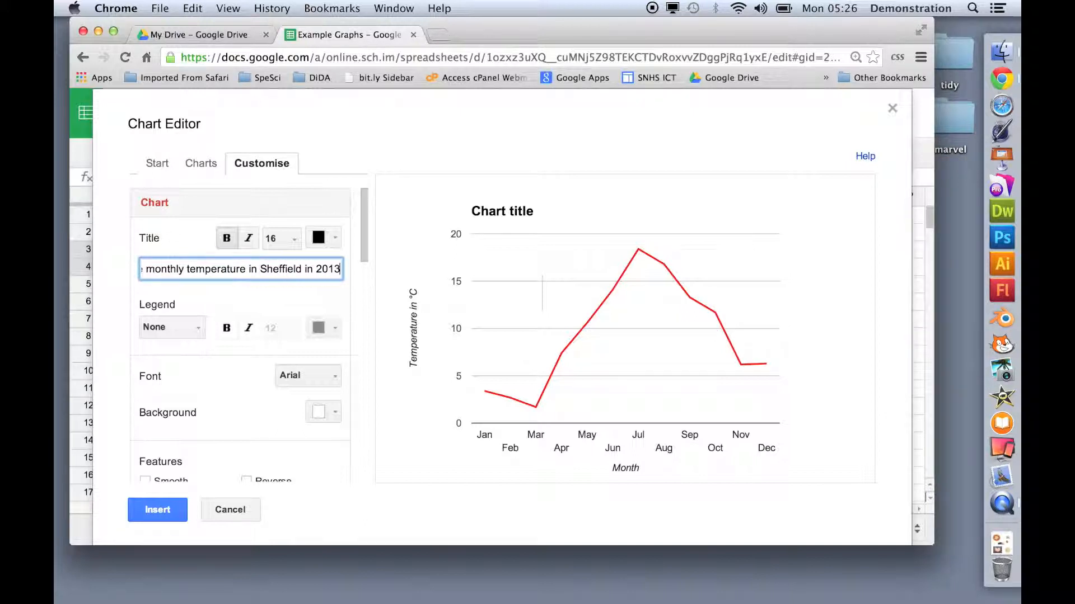
left_click(211, 388)
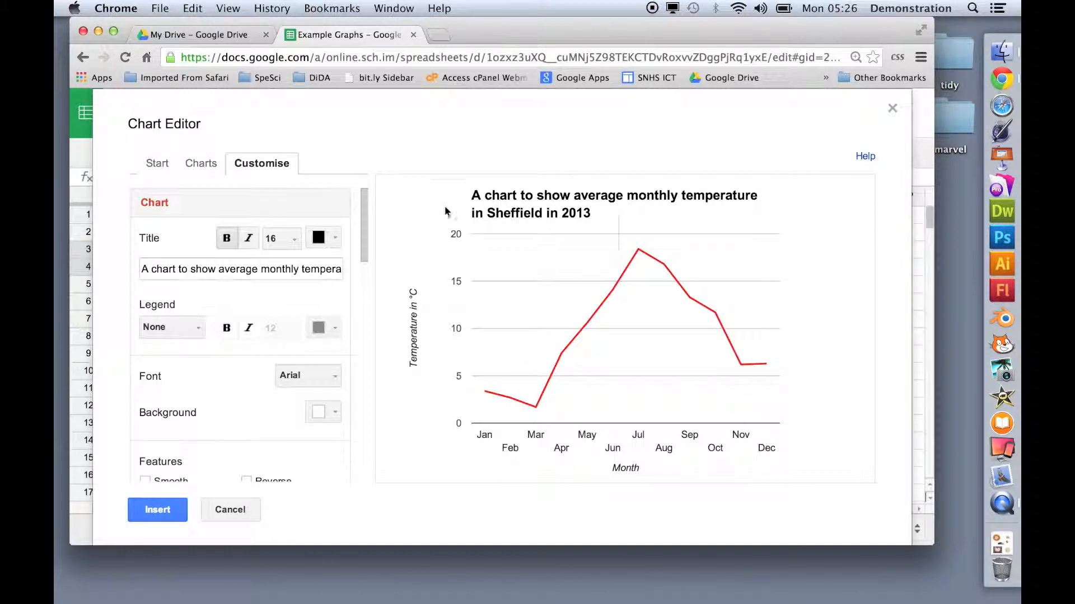
Insert the temperature line chart into the sheet and widen it by extending its right edge to column M.
left_click(162, 511)
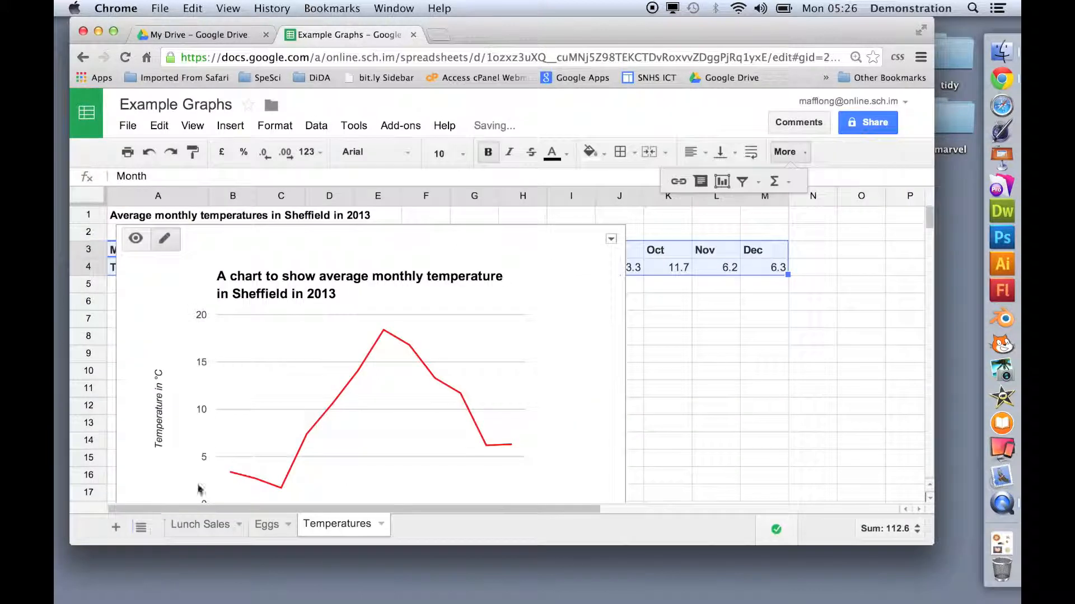
scroll(748, 425, "down", 3)
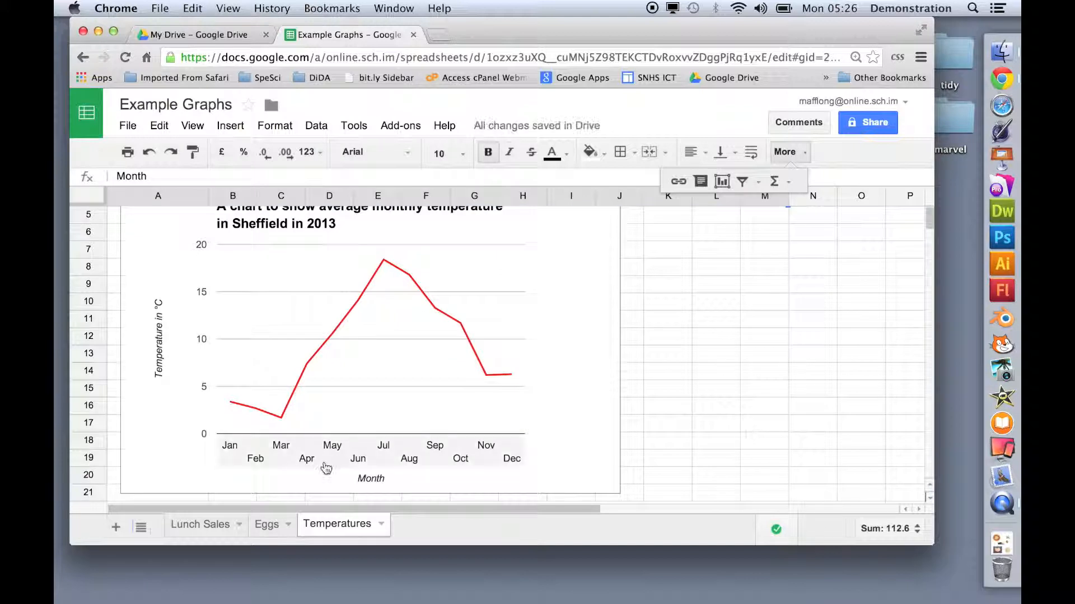
left_click(619, 370)
left_click_drag(623, 370, 750, 363)
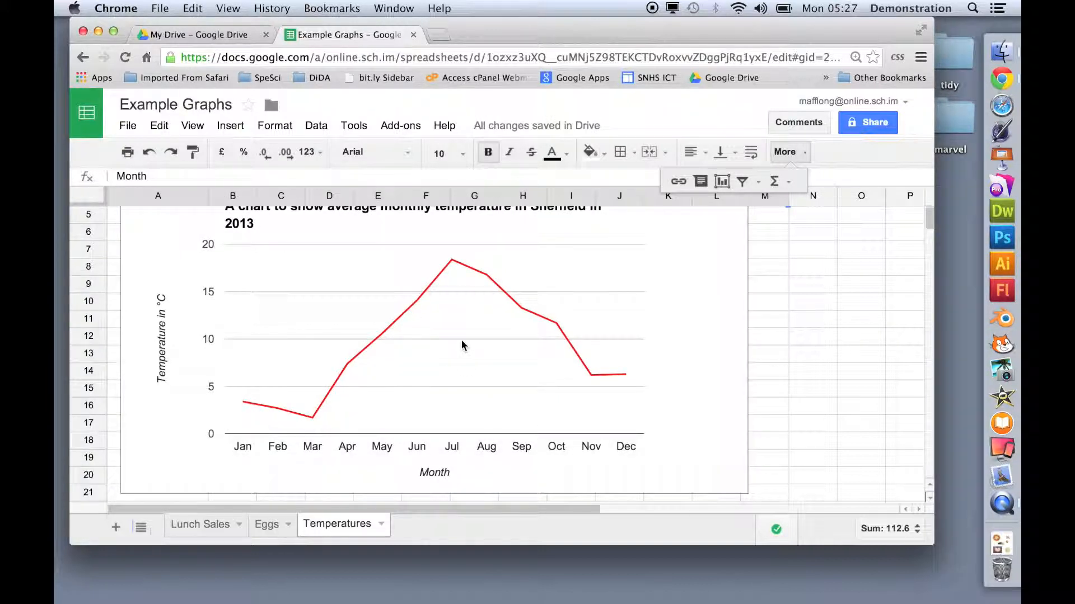
scroll(463, 345, "up", 2)
scroll(406, 401, "down", 1)
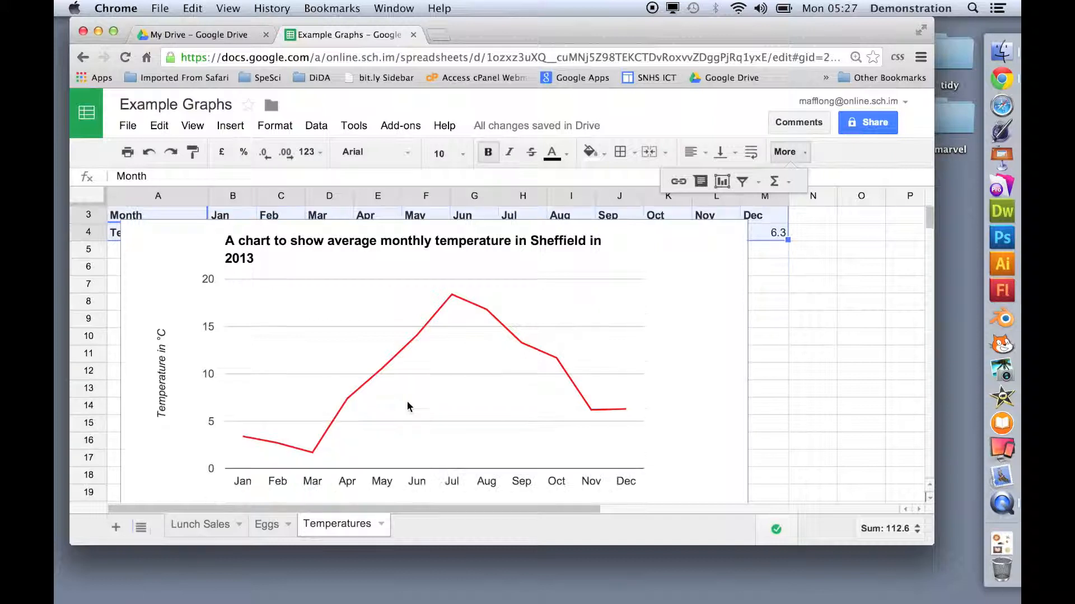